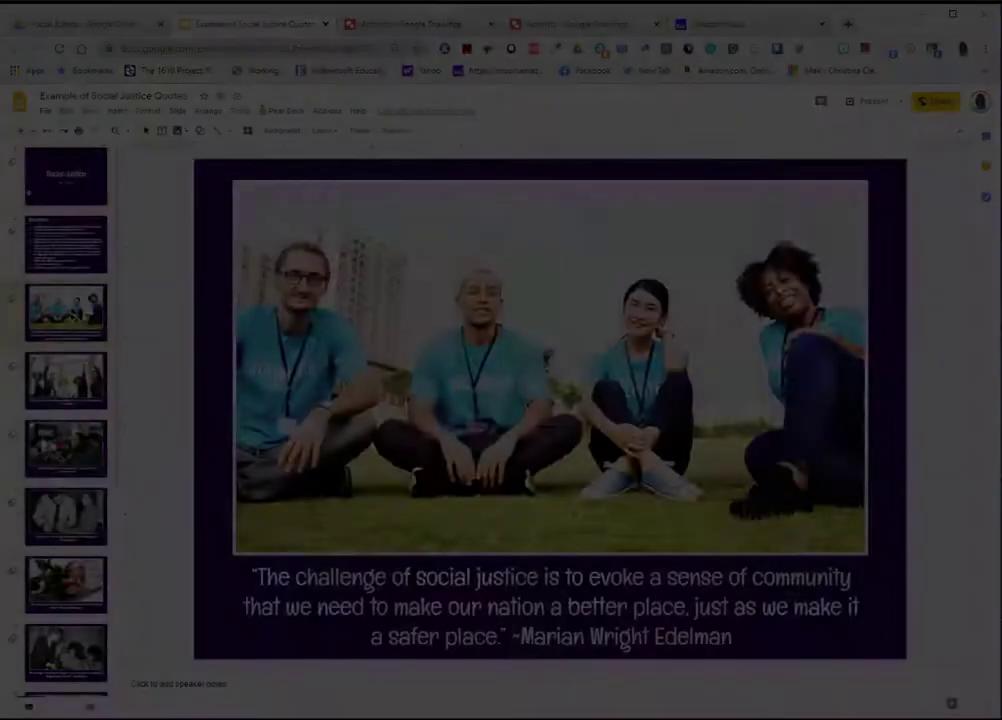
Browse the example quote slides: Dalai Lama, Suzy Kassem, Martin Luther King Jr., Marian Wright Edelman and Helen Keller
key("Down")
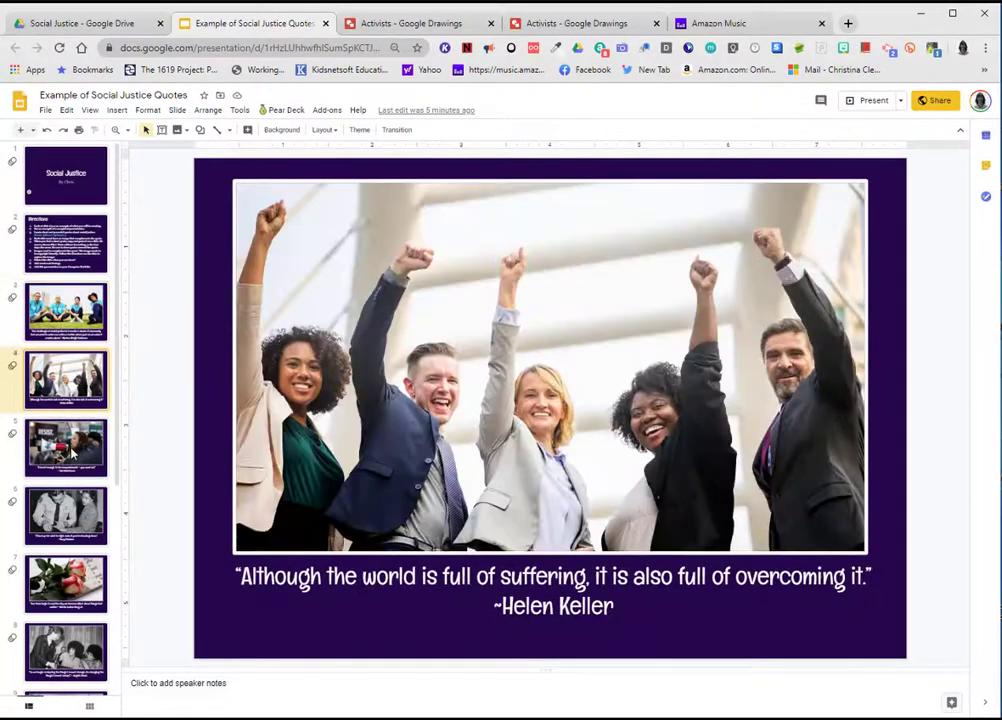
left_click(72, 453)
left_click(80, 516)
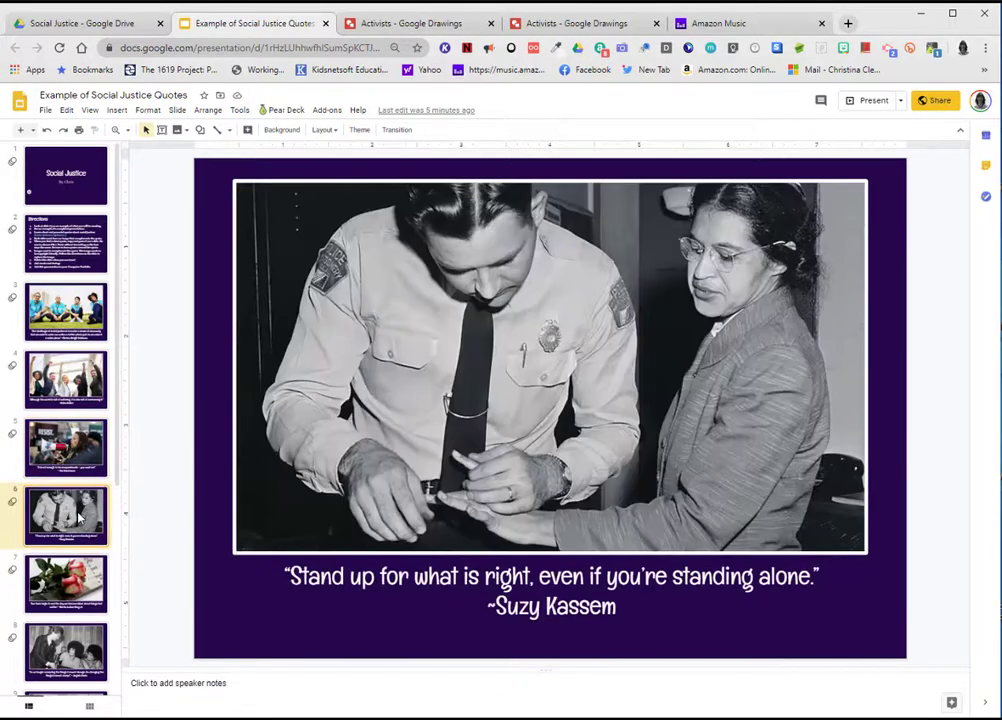
left_click(80, 594)
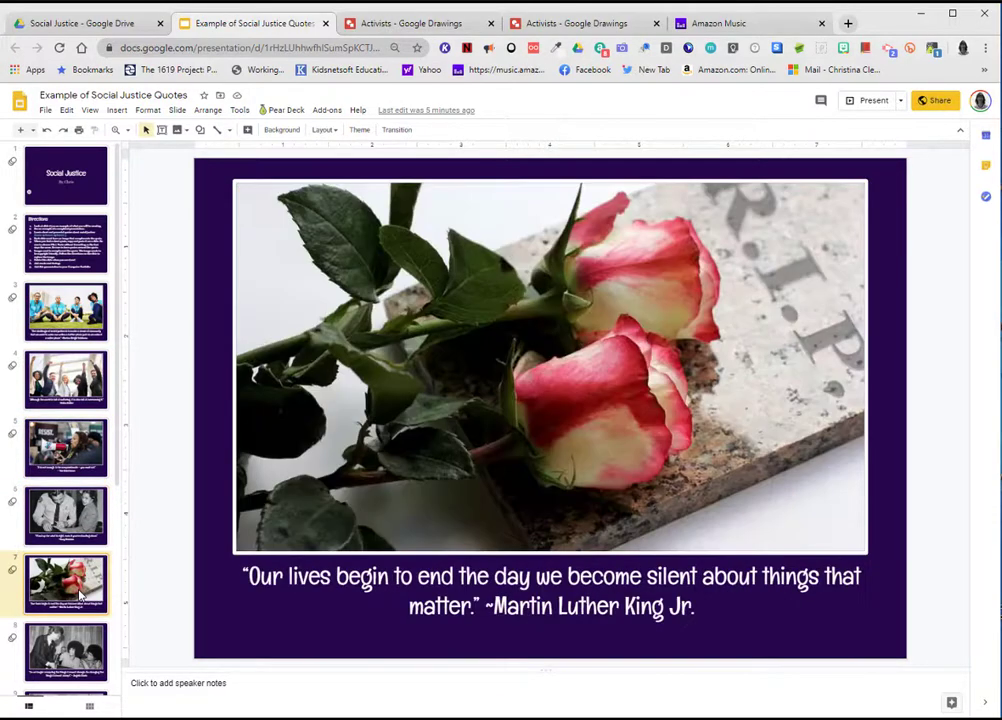
left_click(83, 335)
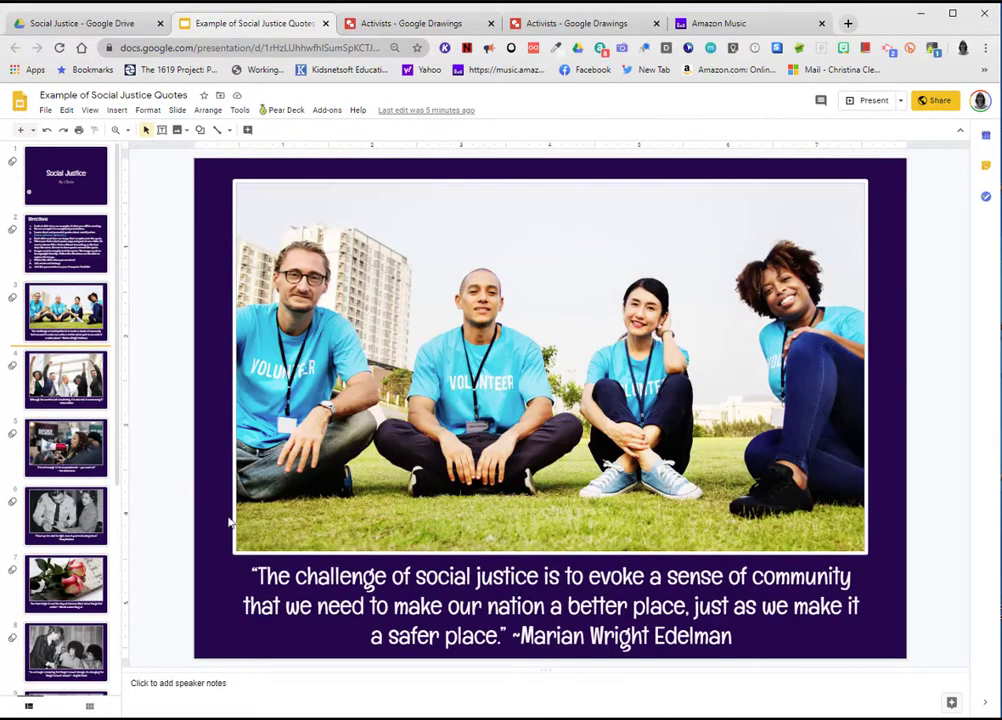
left_click(369, 586)
left_click(62, 398)
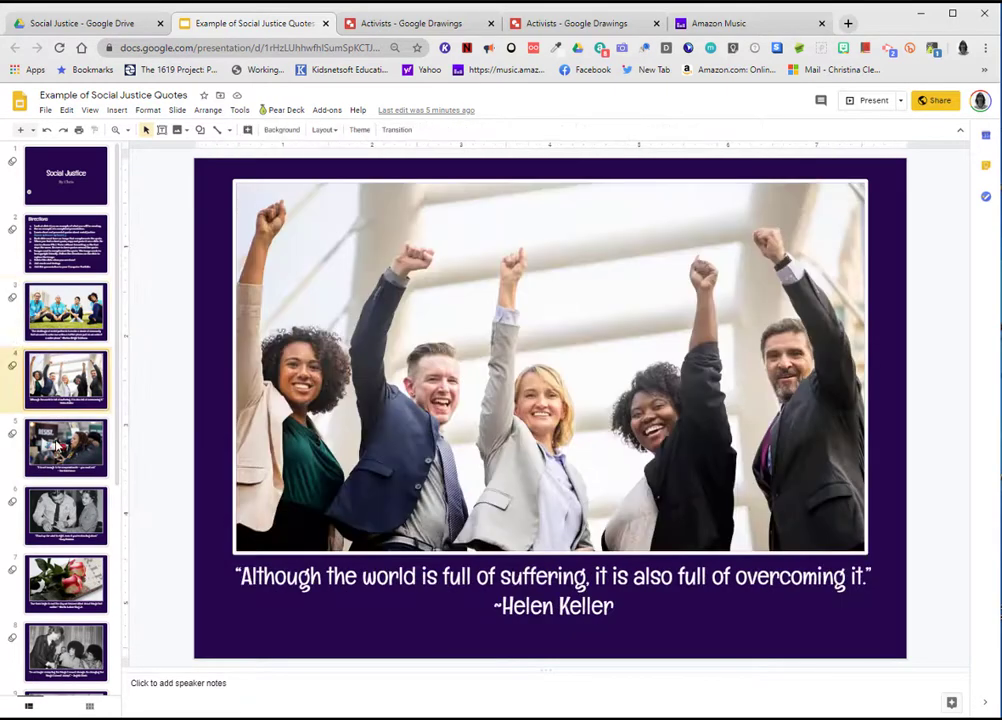
left_click(58, 447)
Go to the last slide, which holds the image-replacement instructions
scroll(58, 447, "down", 5)
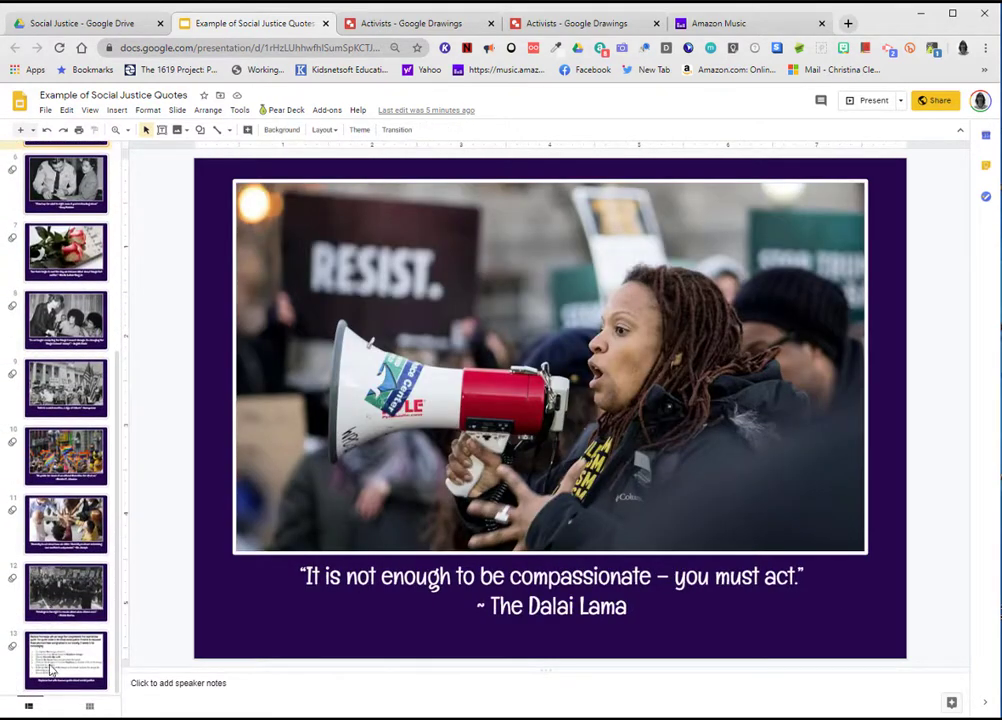
left_click(52, 668)
left_click_drag(117, 570, 110, 288)
Check the Directions slide's Source 1 and Source 2 links, then open Source 1's AZ Quotes page
left_click(68, 242)
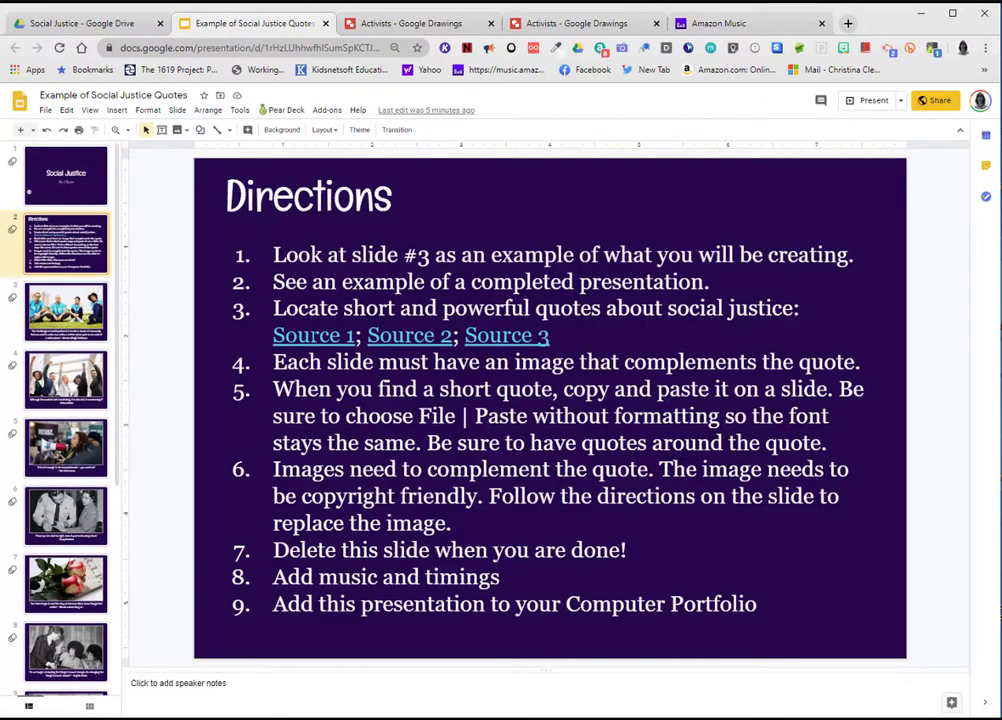
left_click(312, 336)
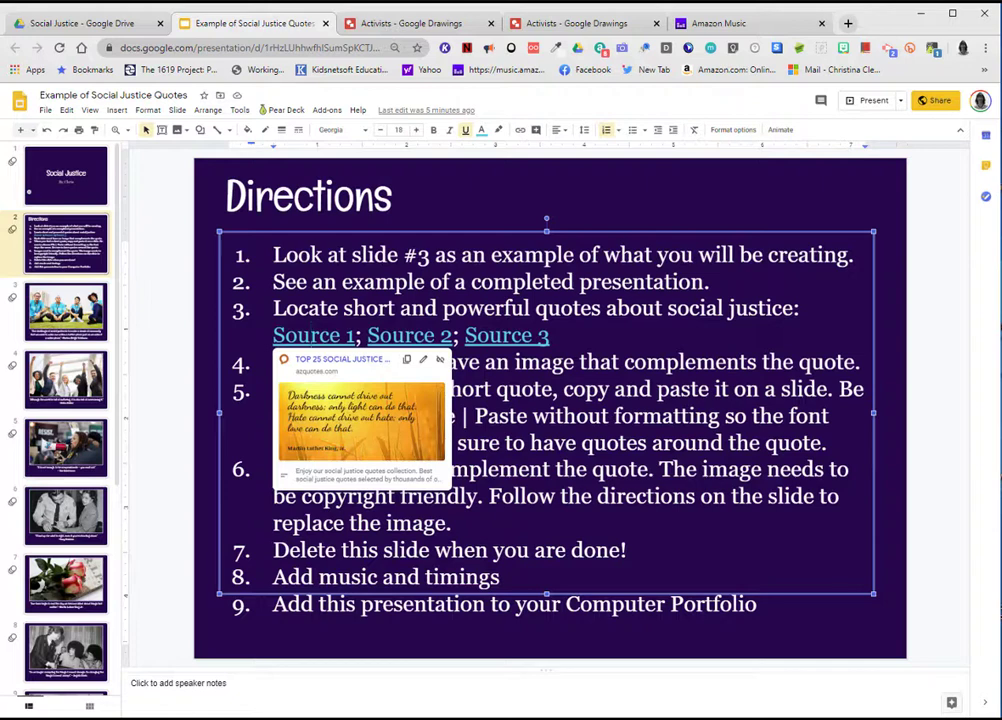
left_click(392, 336)
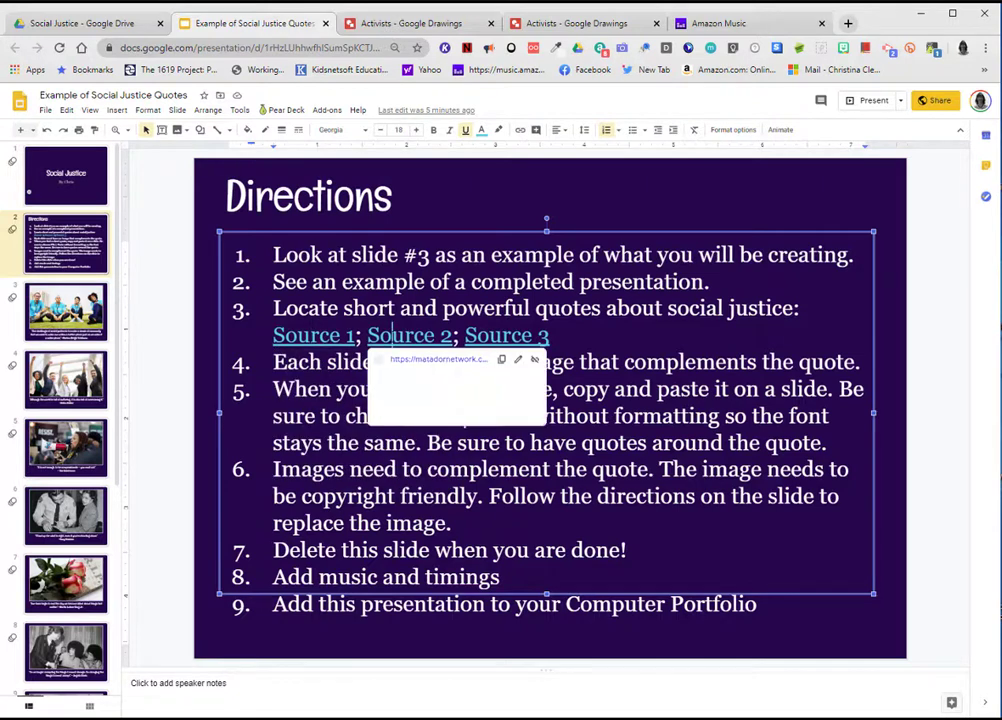
left_click(308, 336)
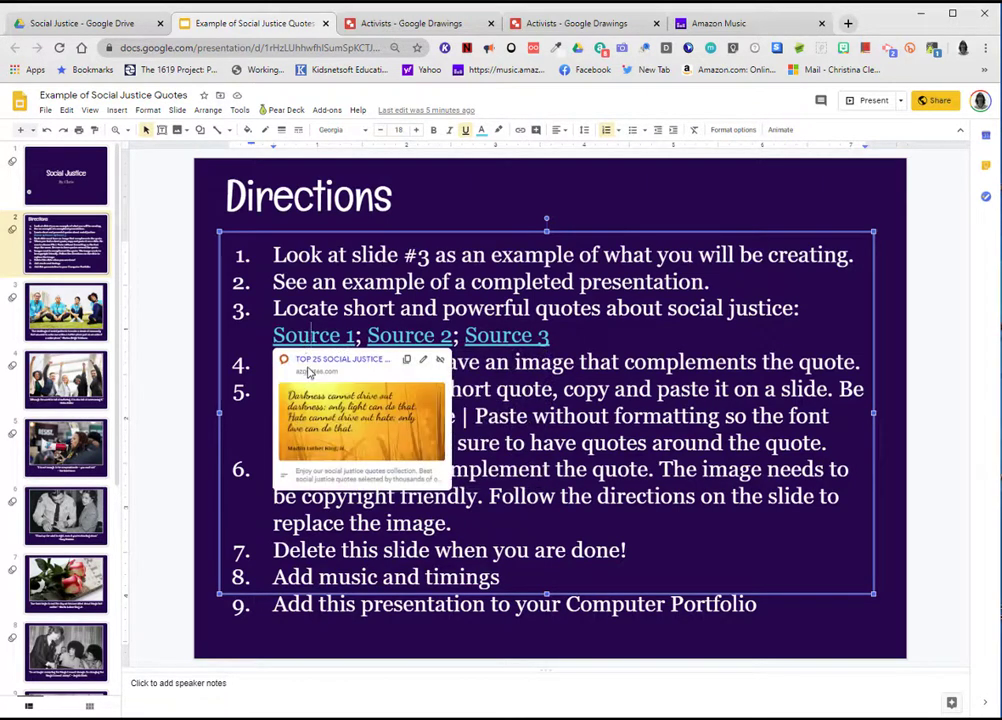
left_click(330, 422)
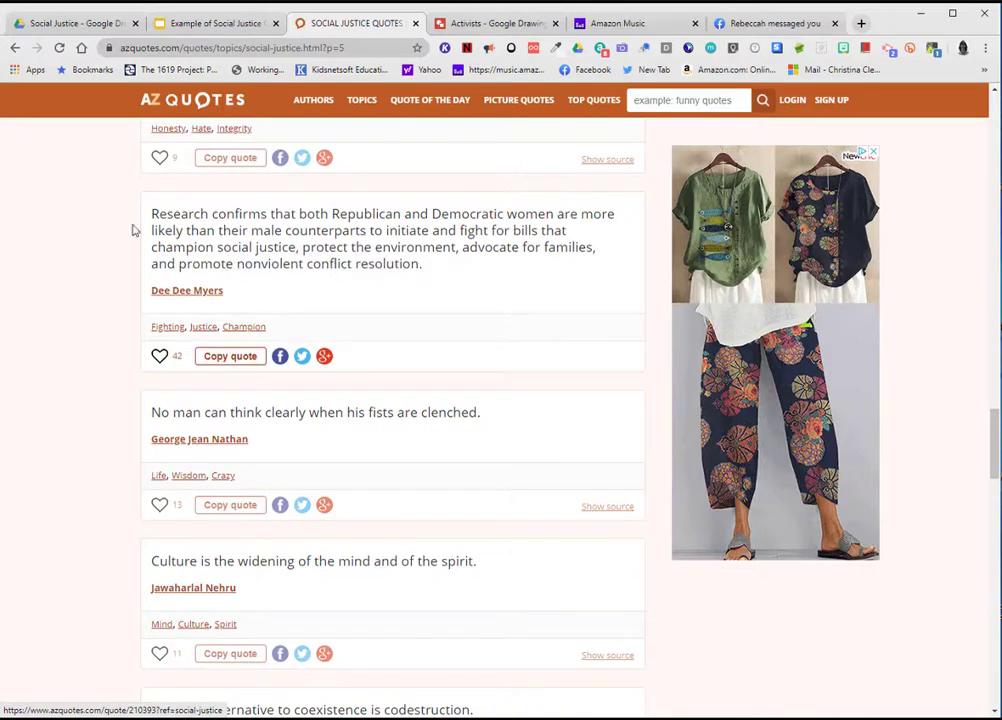
Copy 'No man can think clearly when his fists are clenched.' together with George Jean Nathan's name
left_click_drag(150, 213, 480, 257)
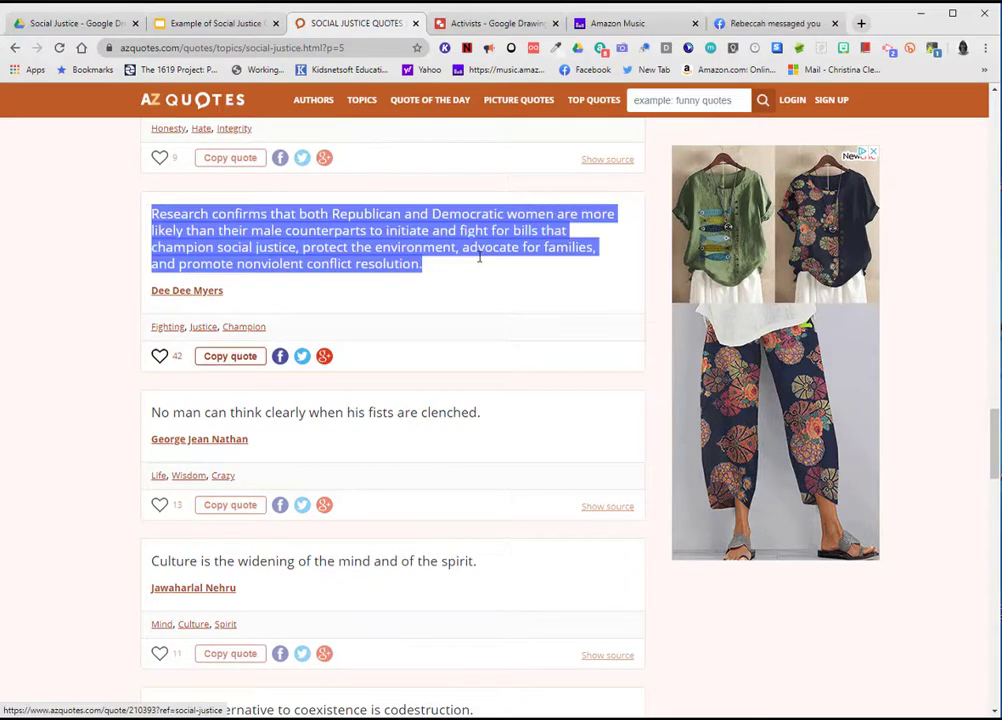
left_click(58, 533)
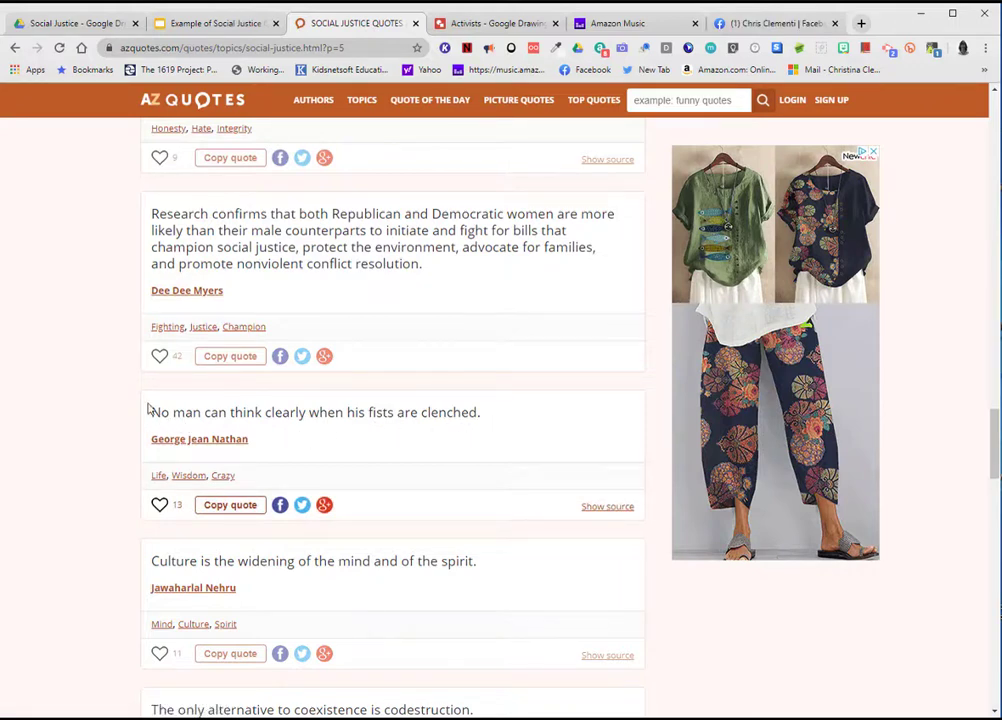
left_click_drag(150, 412, 254, 444)
key("ctrl+c")
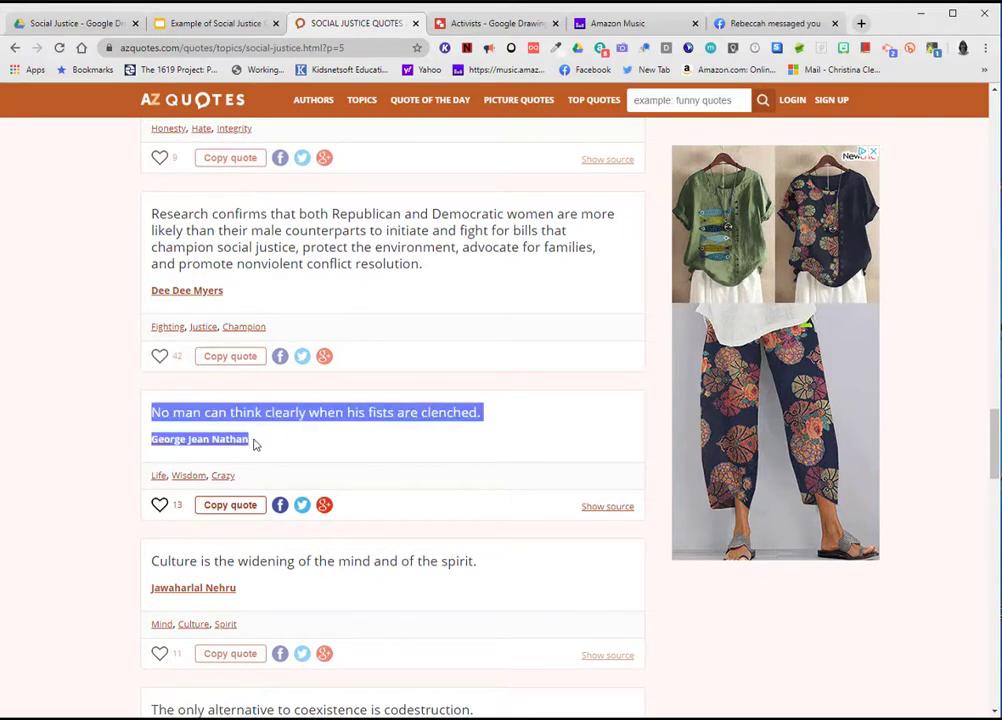
right_click(302, 411)
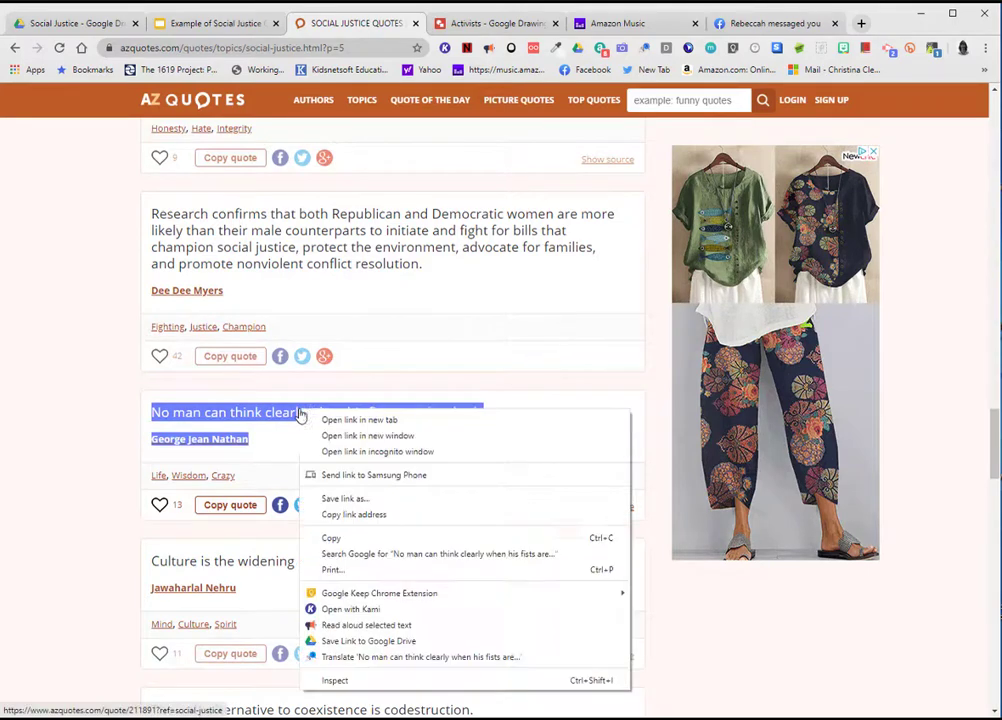
left_click(347, 540)
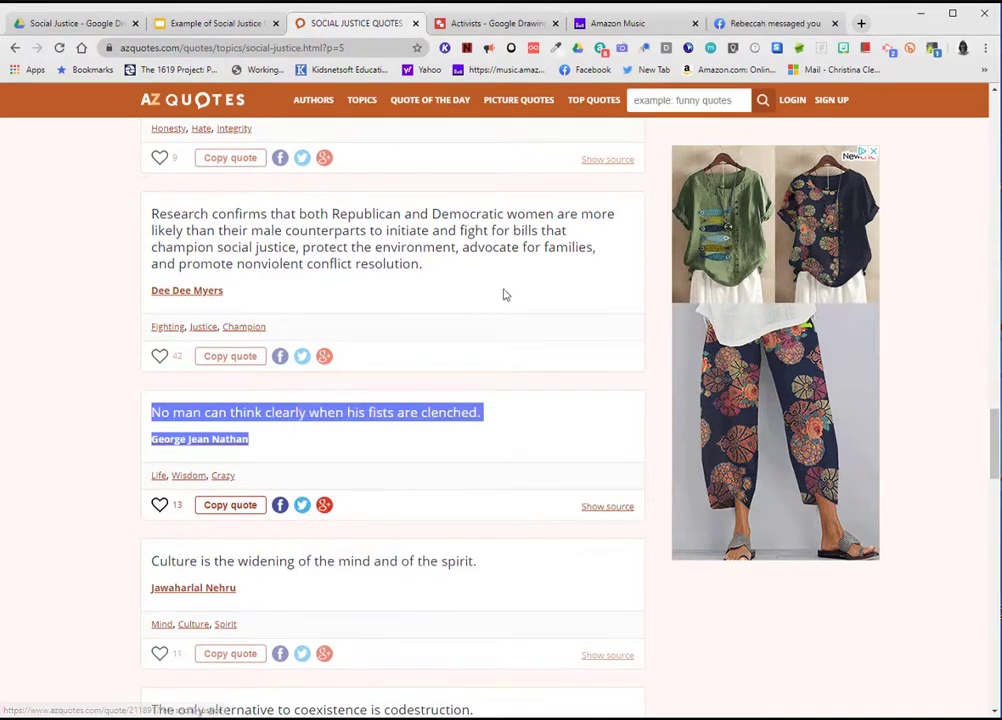
Paste the Nathan quote without formatting over the last slide's placeholder caption
left_click(212, 23)
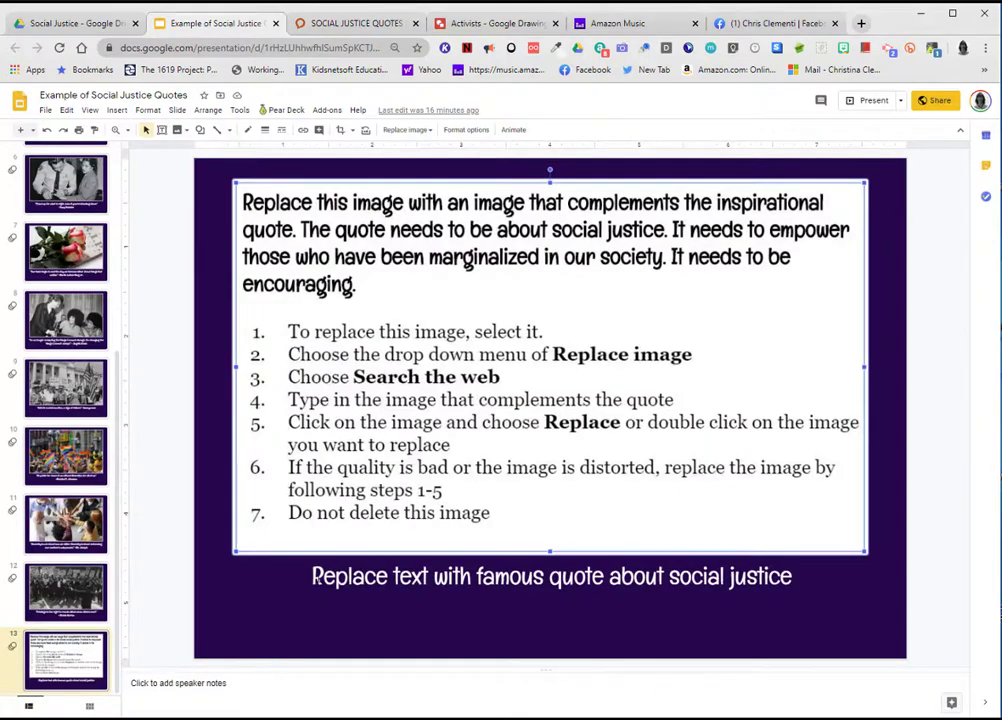
left_click(312, 577)
left_click_drag(312, 577, 795, 577)
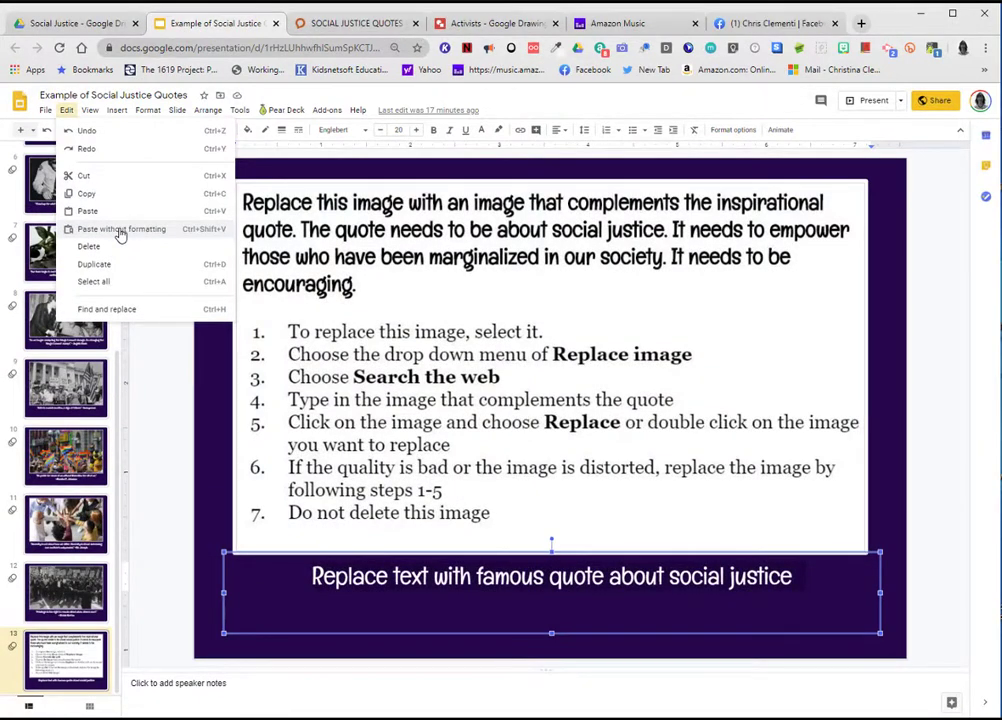
left_click(121, 230)
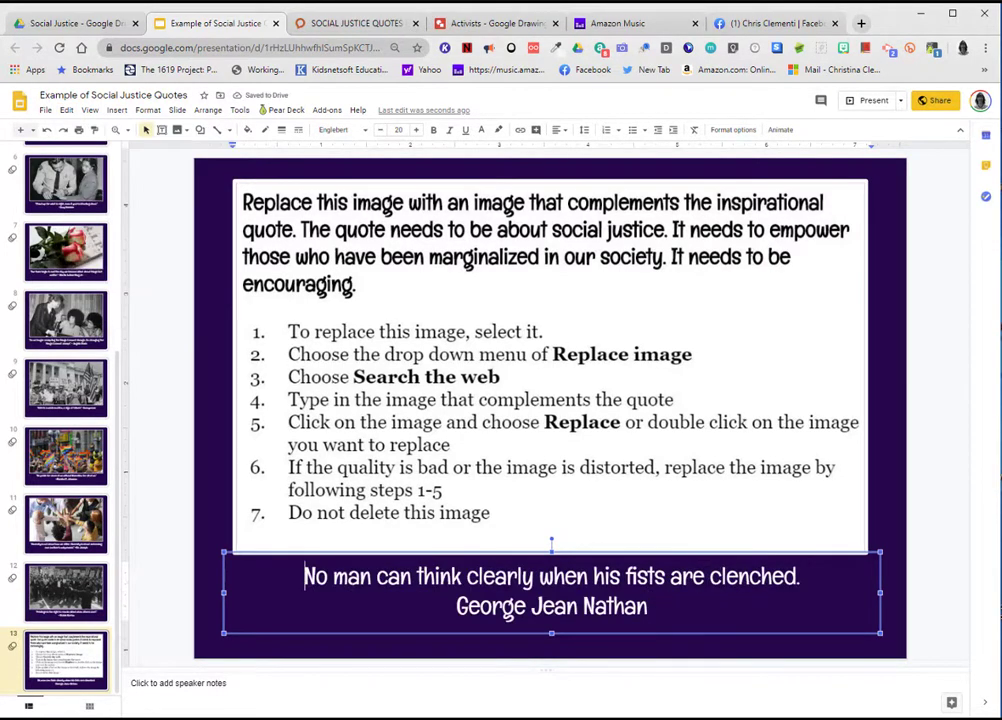
Wrap the quote in quotation marks and sign it ~George Jean Nathan
type("\"")
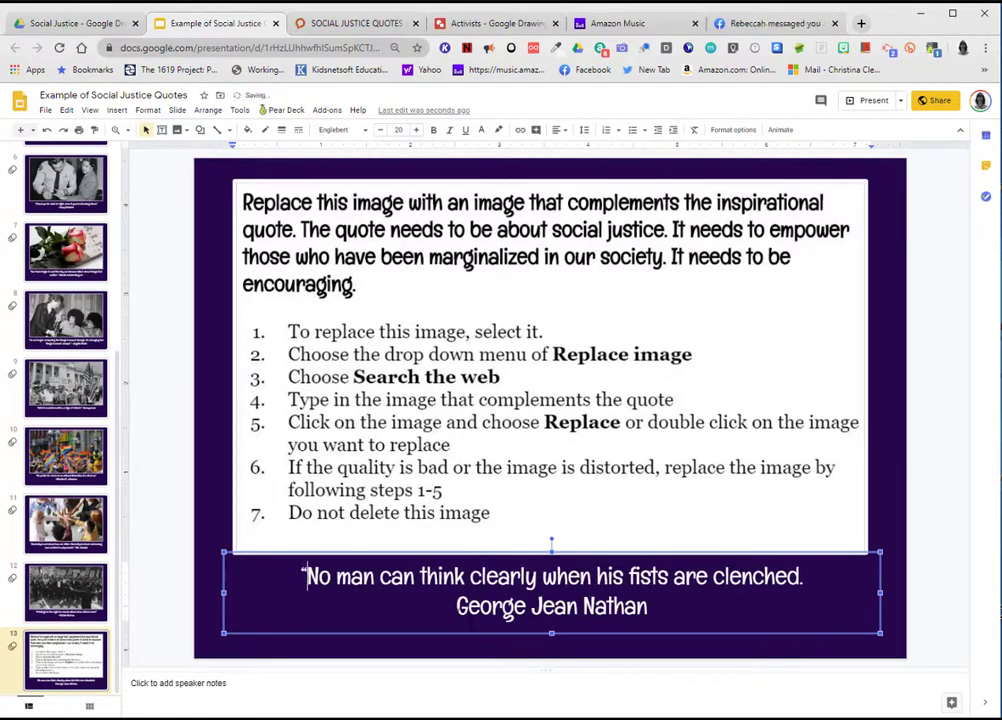
type("\"")
key("Right")
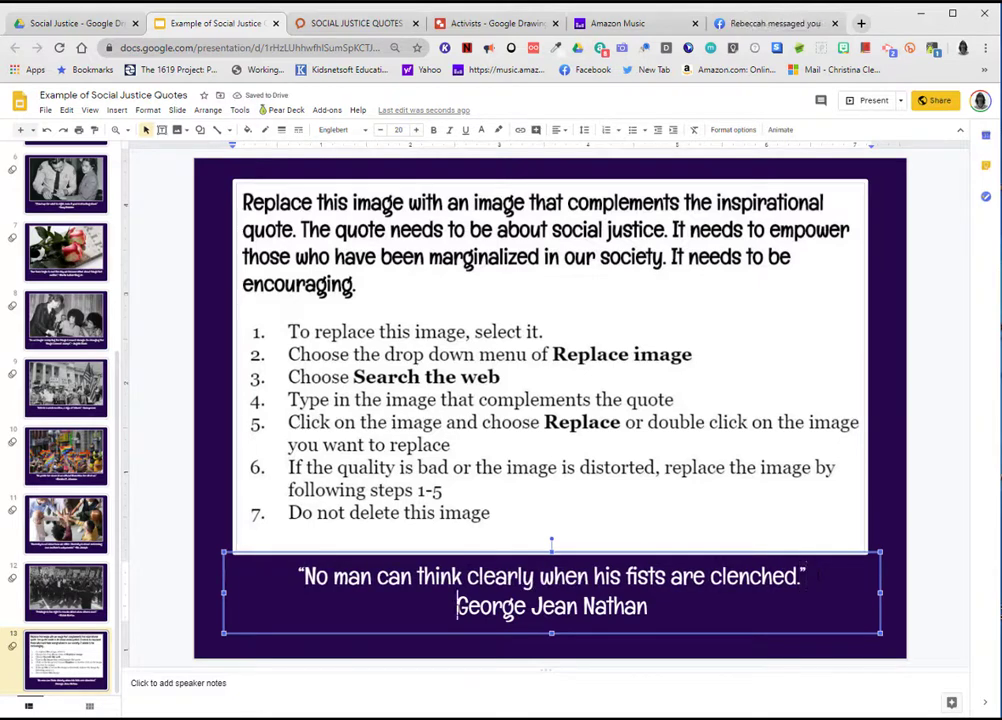
type("~")
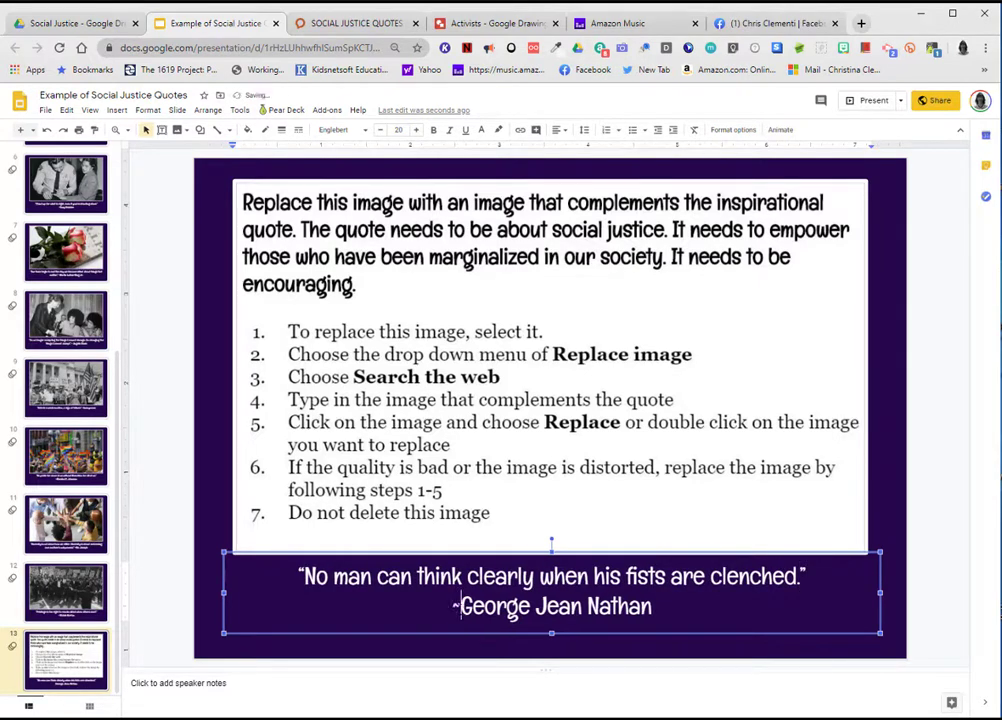
left_click(913, 511)
left_click(690, 247)
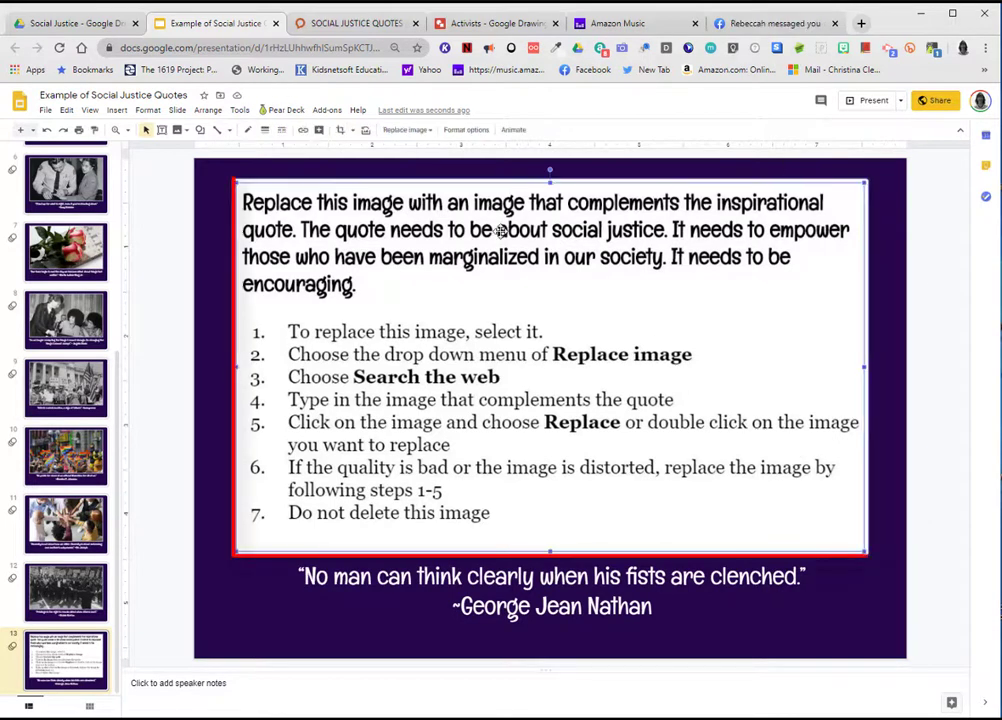
Replace the instructions image with a web result for 'clenched fist anger'
left_click(417, 132)
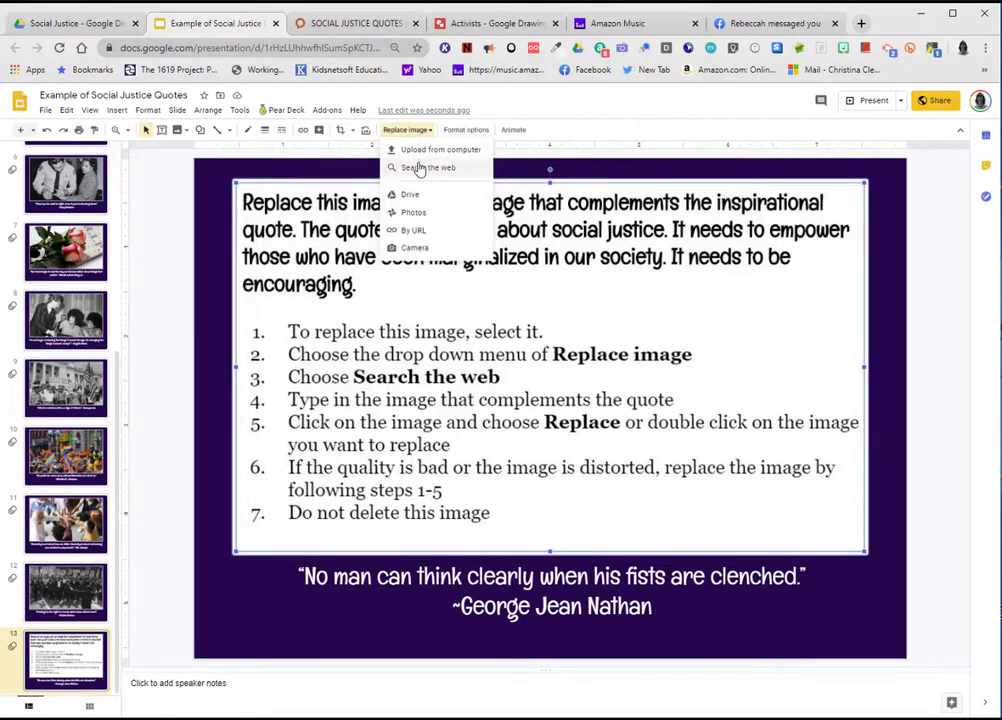
left_click(419, 168)
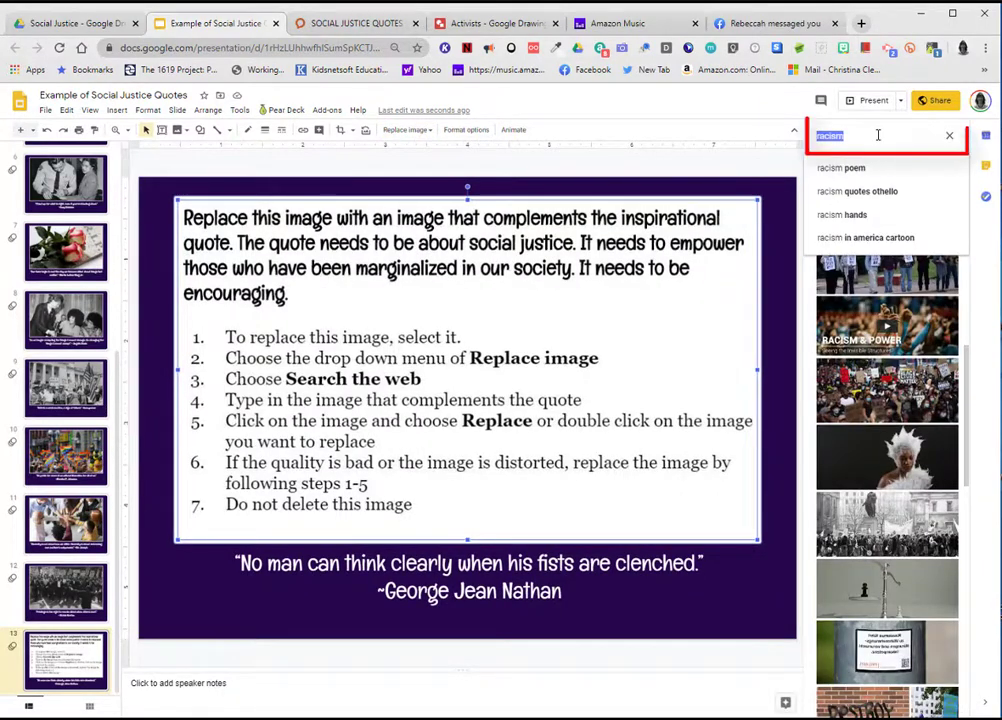
type("clenched fist anger")
key("Return")
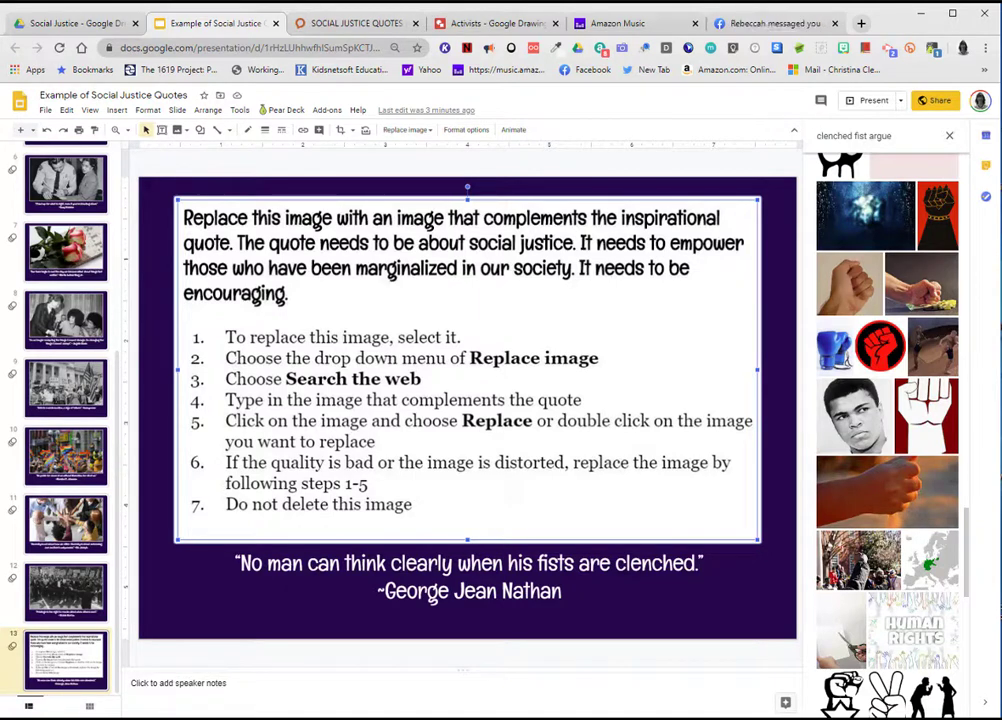
left_click(916, 284)
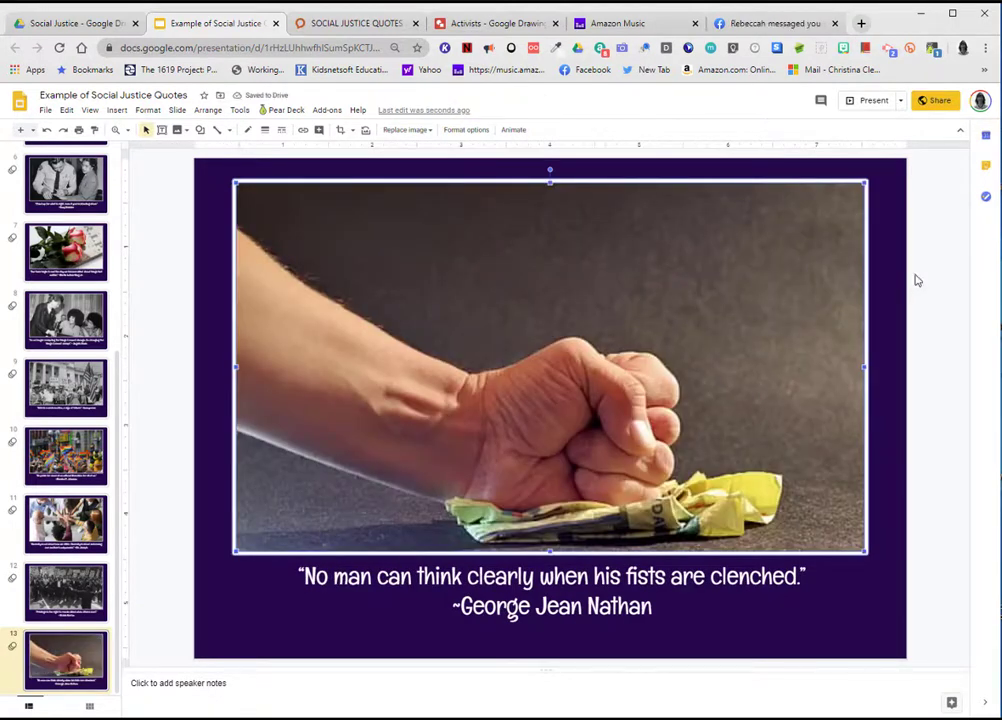
Replace that photo with a grey fist image from a 'clenched fist fight' search
left_click(428, 131)
left_click(427, 168)
double_click(878, 135)
type("fight")
key("Return")
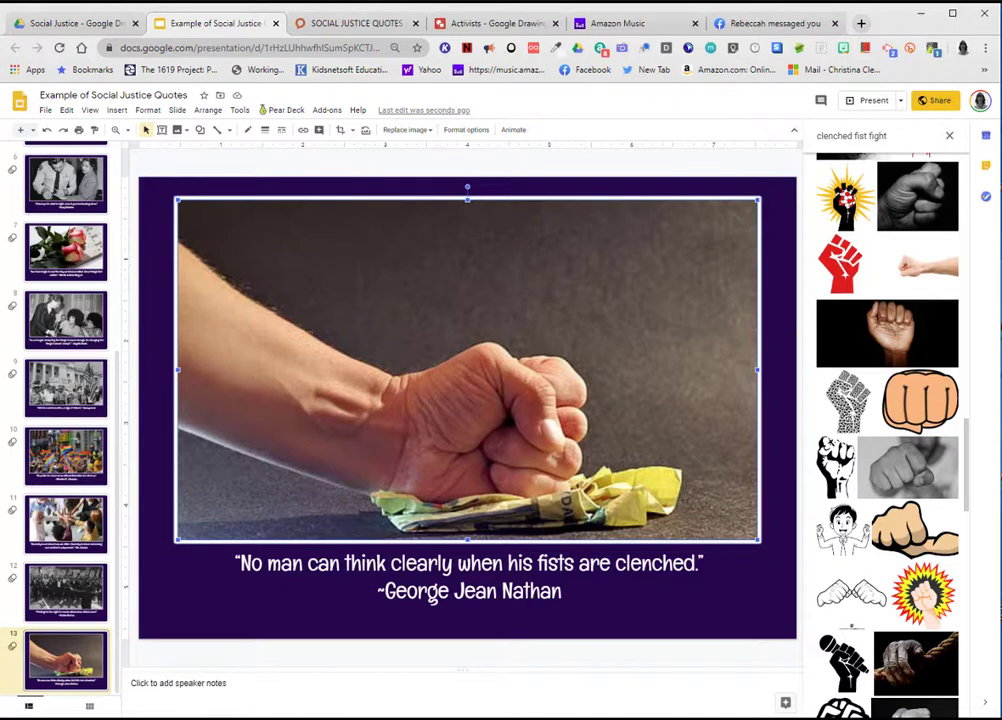
left_click(920, 467)
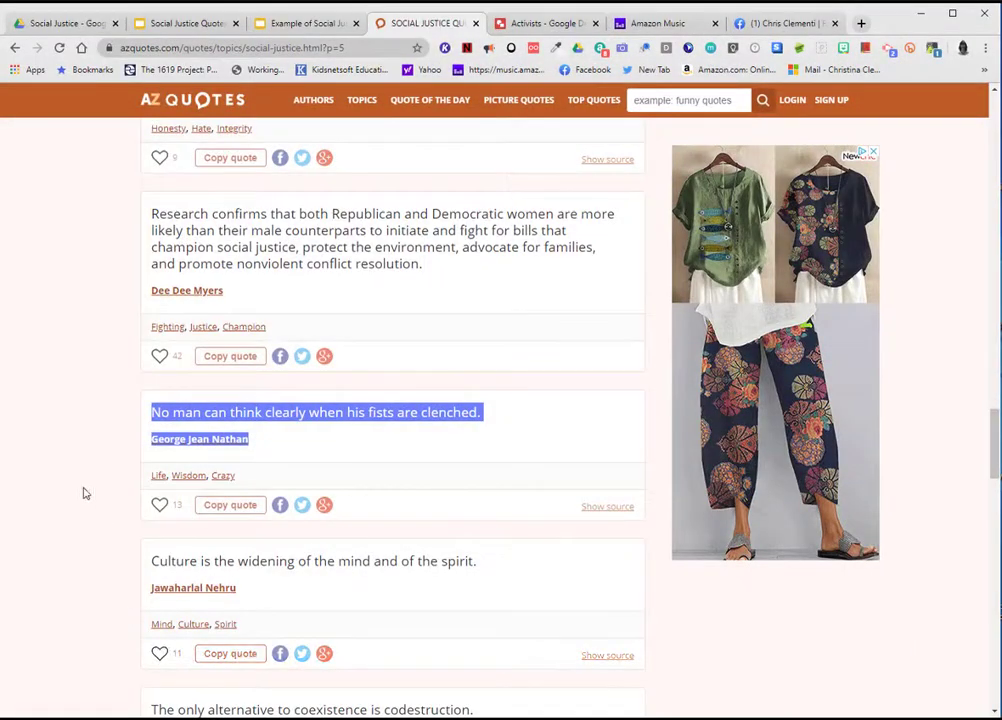
Search Google Images for 'social justice quotes' in a new tab
left_click(861, 23)
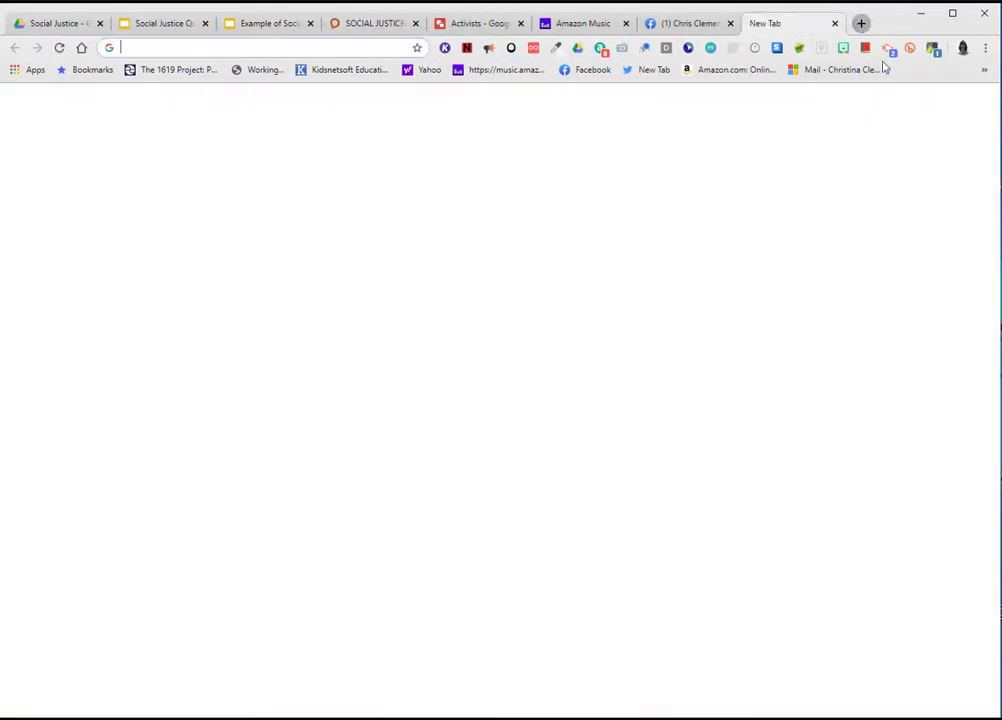
type("social+justice+quotes&newwindo")
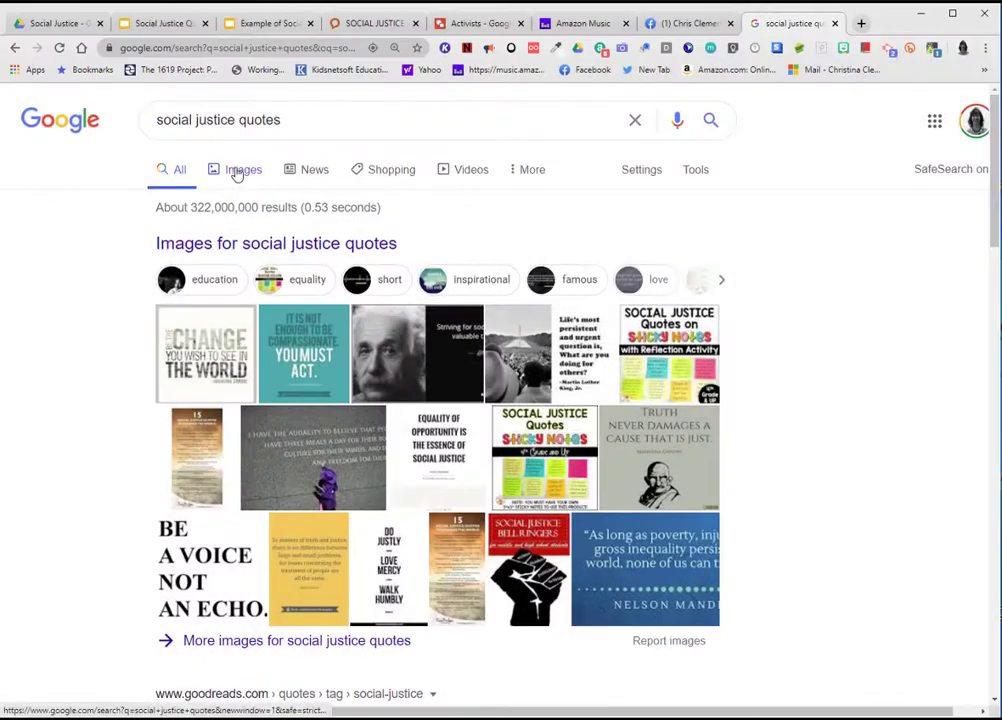
left_click(237, 172)
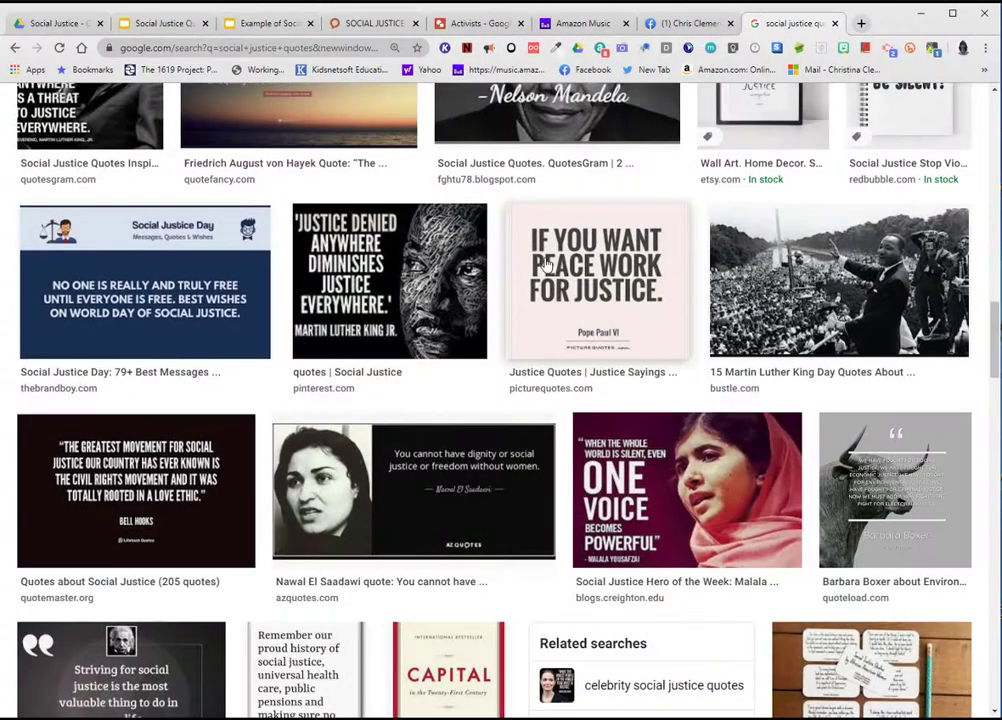
Copy the Pope Paul VI 'If you want peace work for justice' image and return to Slides
left_click(547, 263)
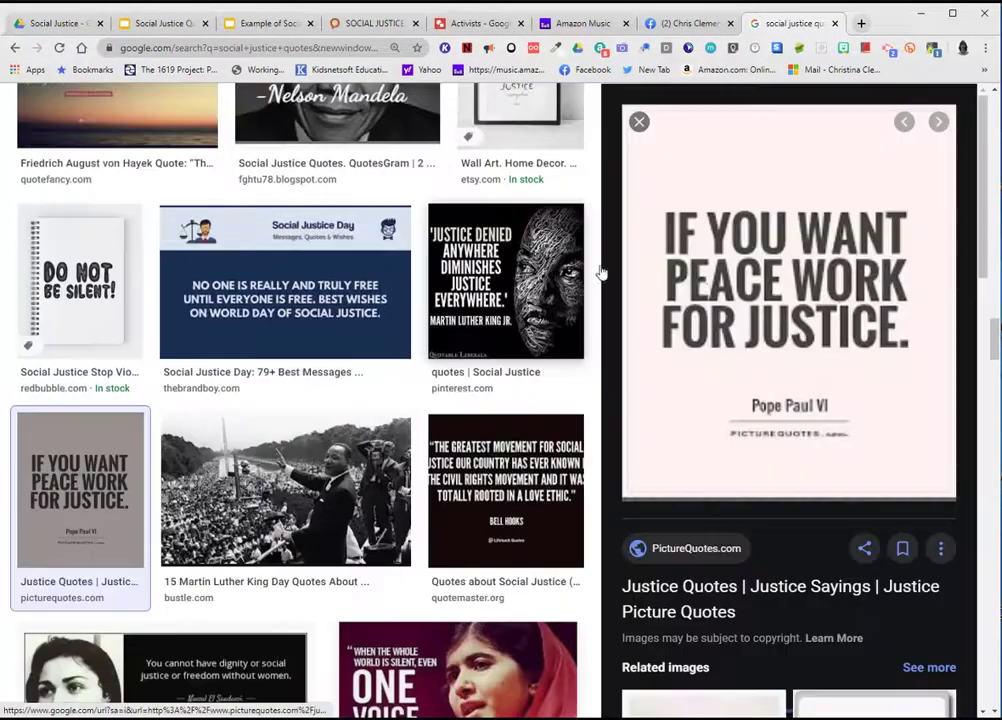
right_click(731, 250)
left_click(787, 400)
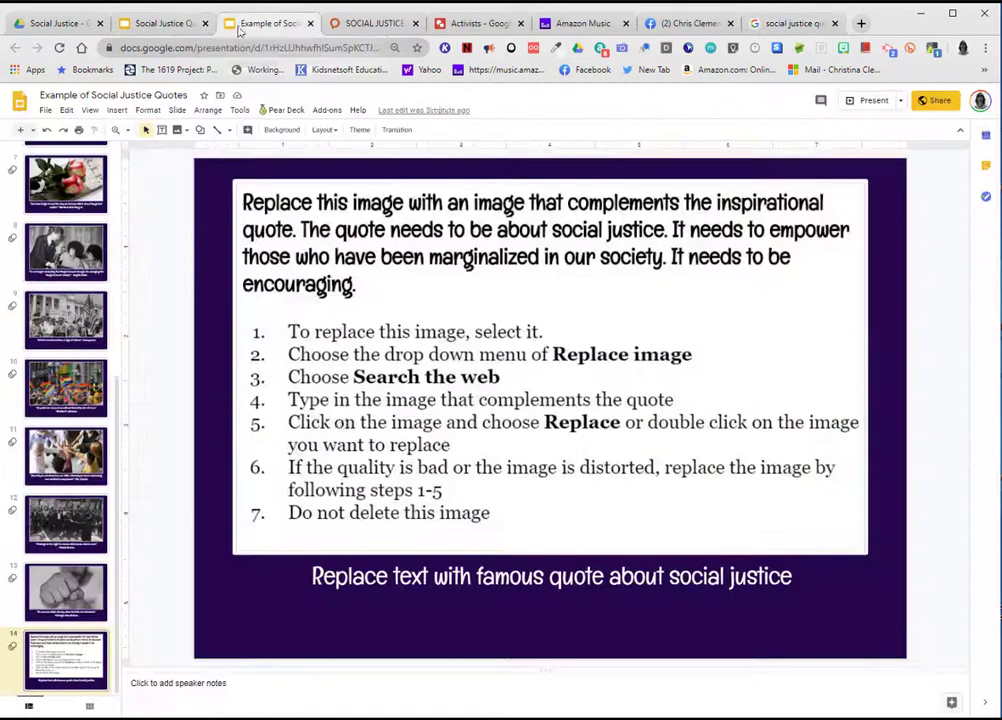
left_click(240, 24)
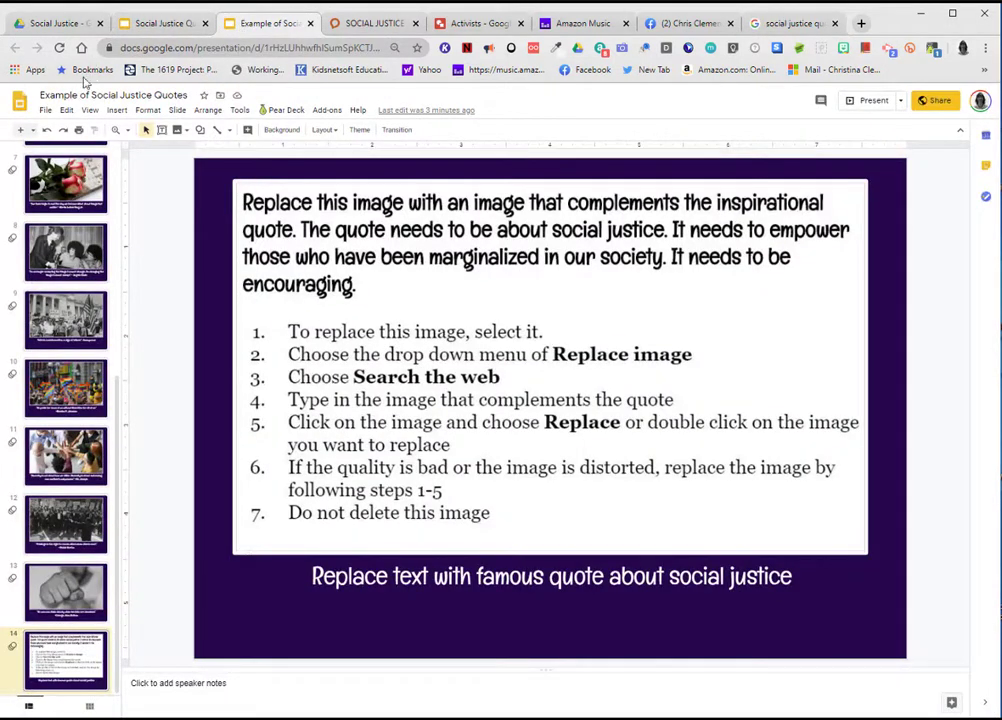
Paste the Pope Paul VI quote image onto slide 14 and shrink it to about half height
left_click(66, 110)
left_click(82, 208)
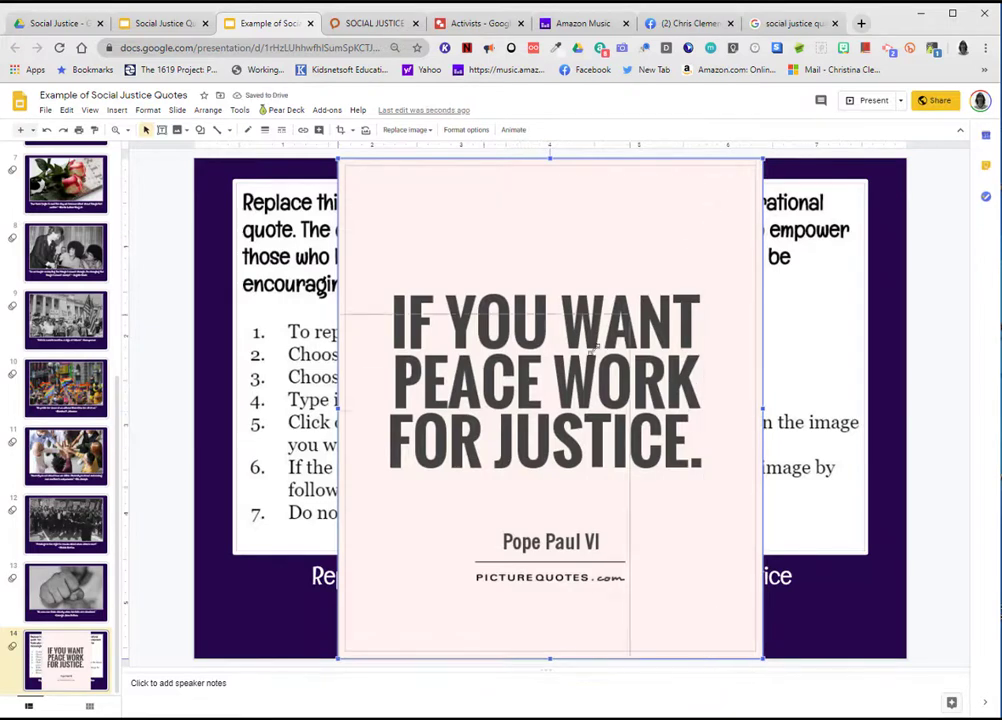
left_click_drag(757, 163, 333, 542)
Change the caption to '"If you want peace work for justice." ~Pope Paul VI' and select the quote words
left_click(309, 575)
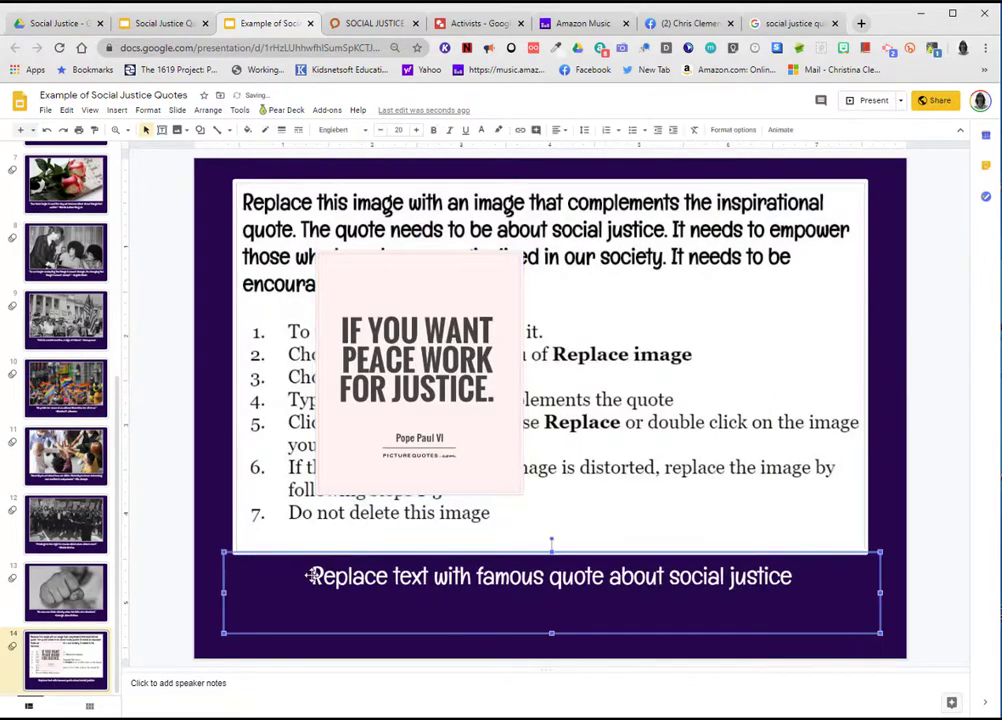
left_click(316, 583)
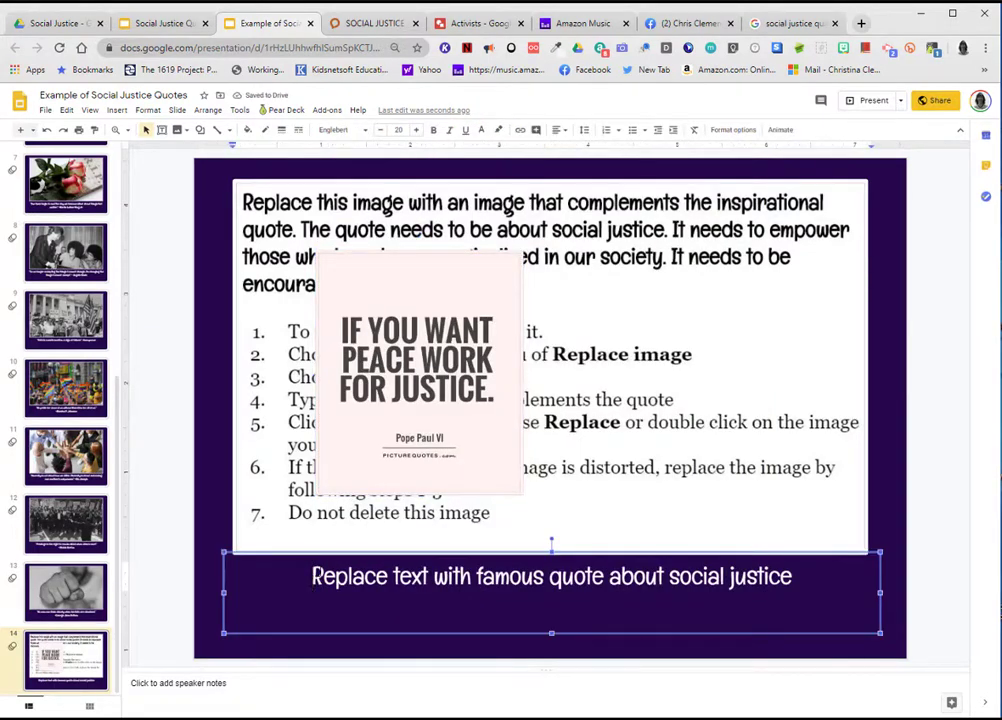
type("\"")
left_click_drag(796, 577, 322, 553)
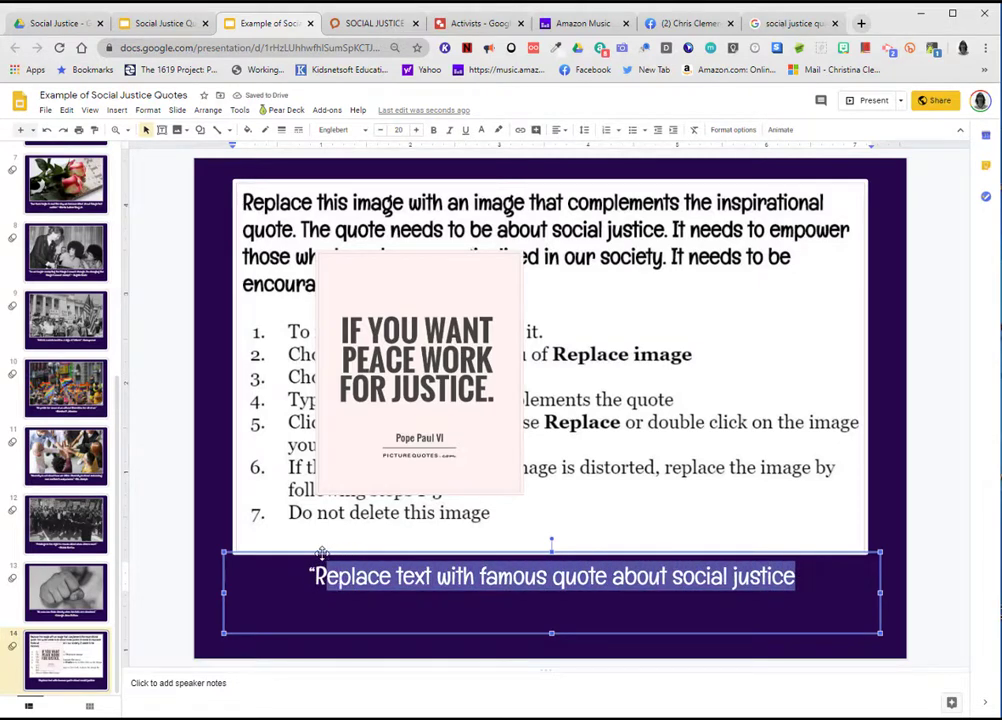
type("If you want peace work for justice")
type(".\" ")
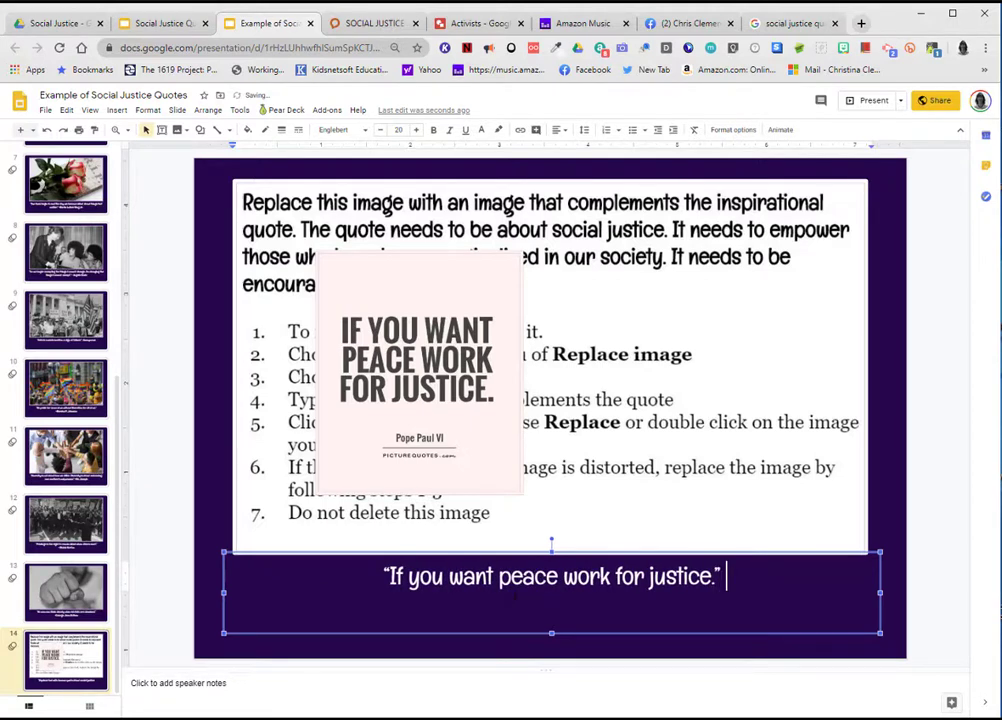
type("~Pope Paul VI")
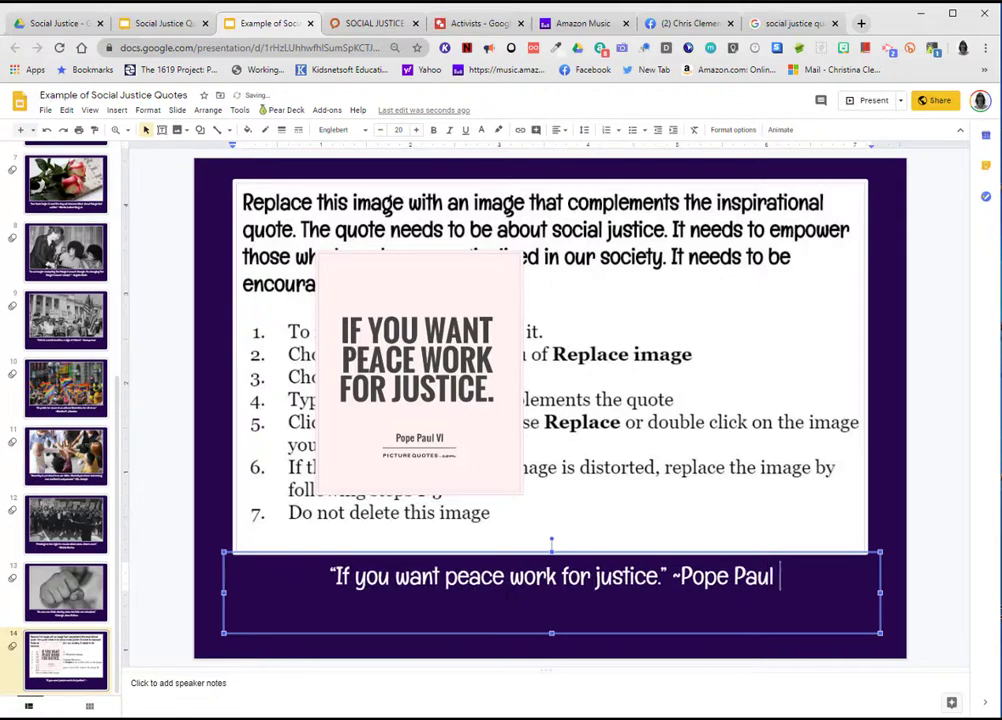
left_click(914, 436)
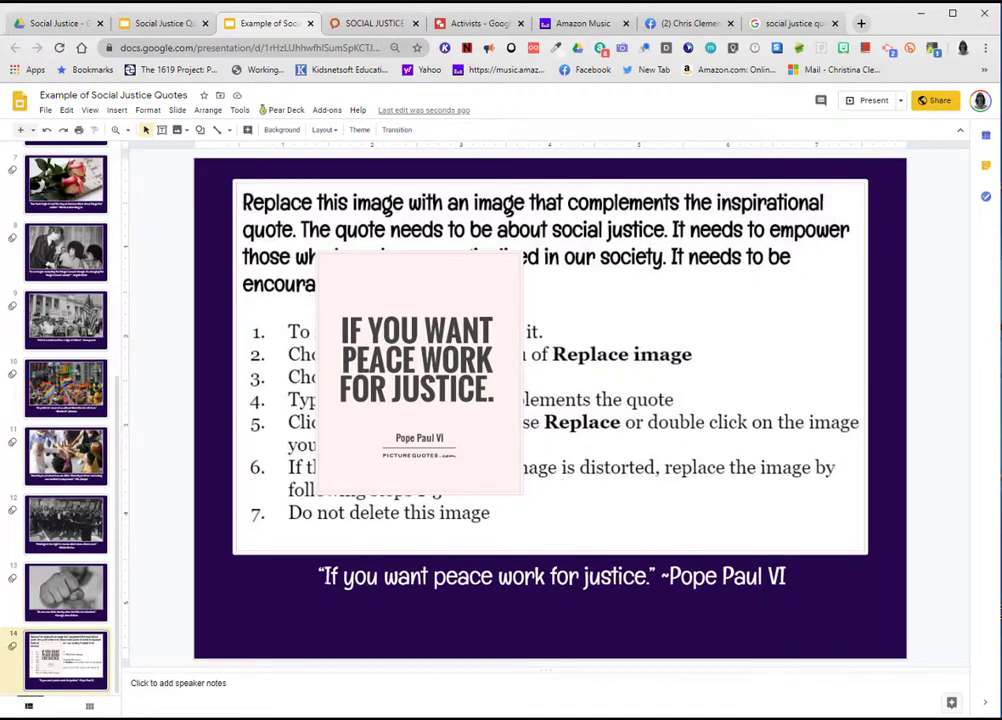
left_click_drag(324, 576, 662, 576)
key("shift+Left")
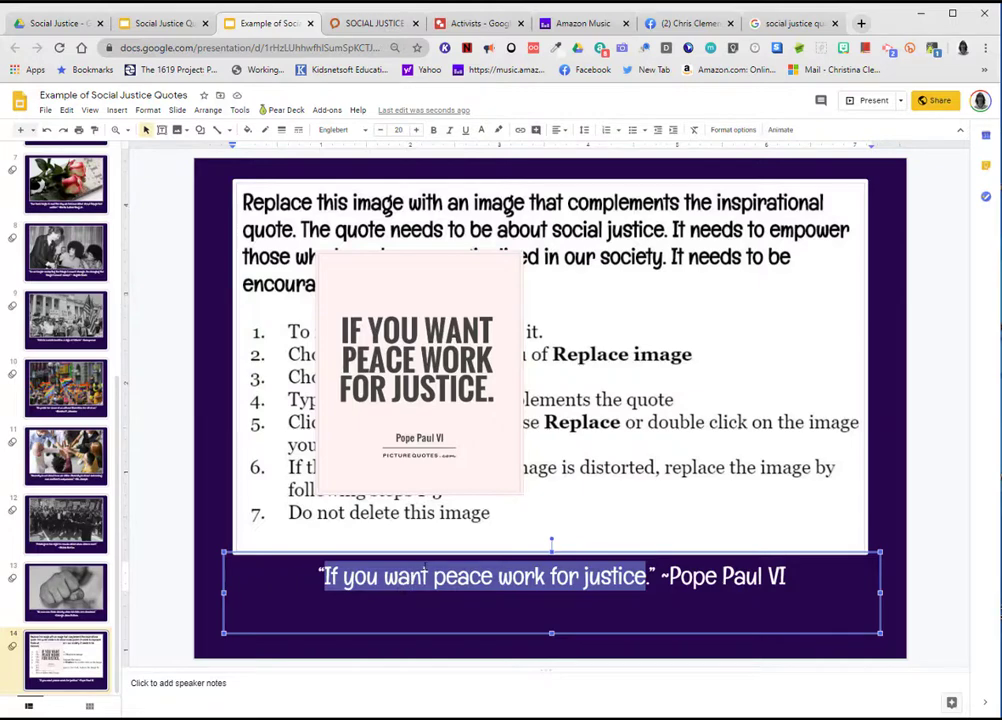
Confirm on Goodreads that Pope Paul VI said the quote, then delete the pasted quote image
key("ctrl+t")
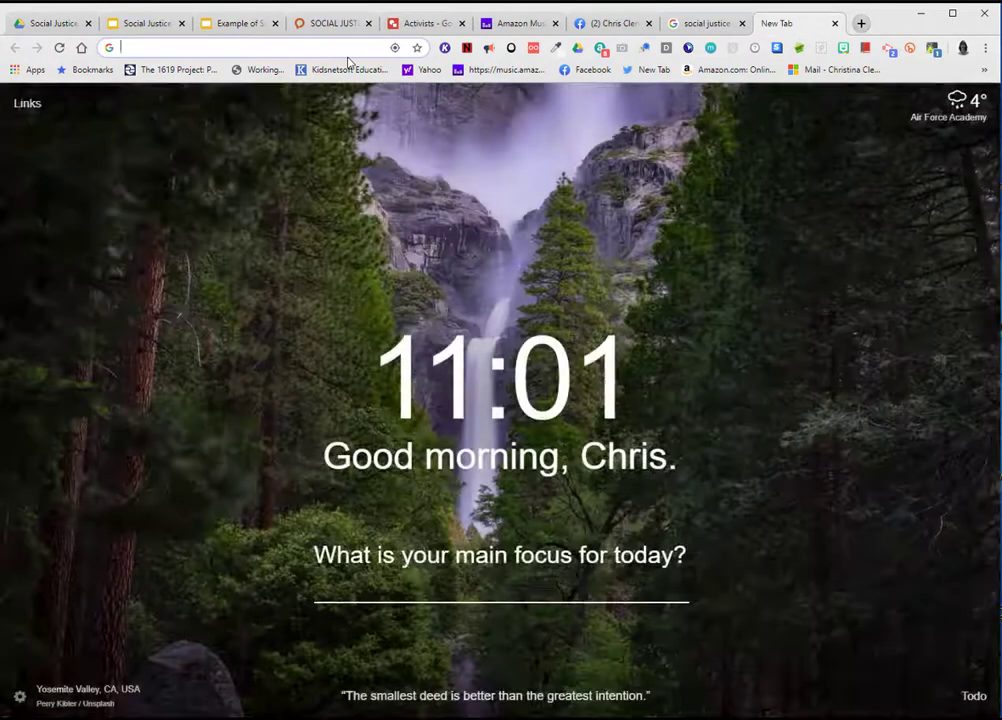
key("ctrl+v")
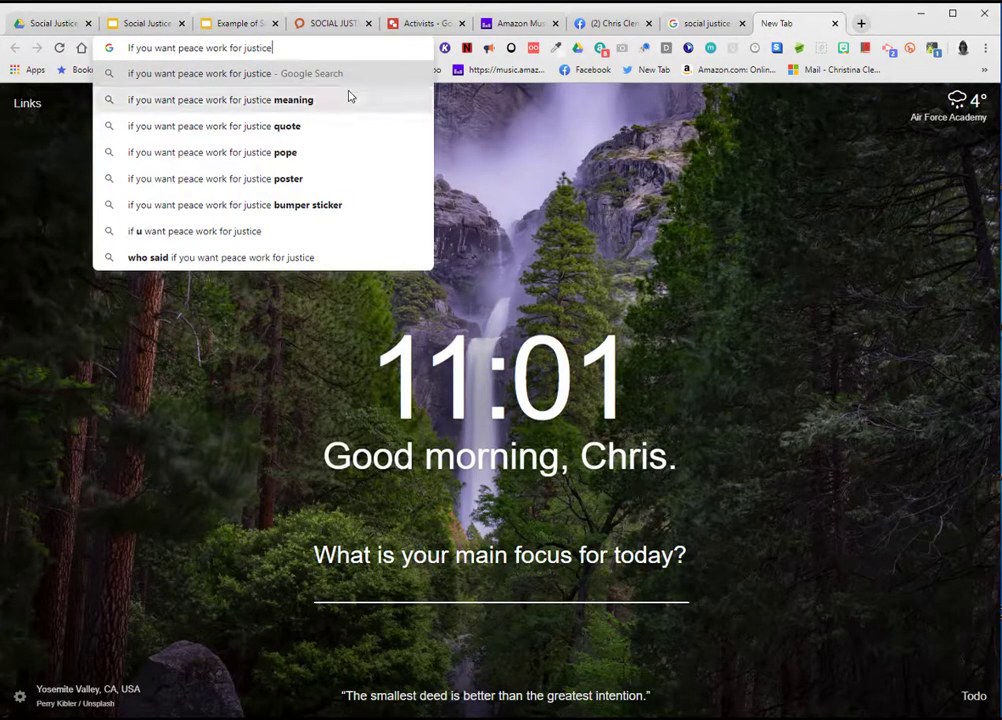
key("Return")
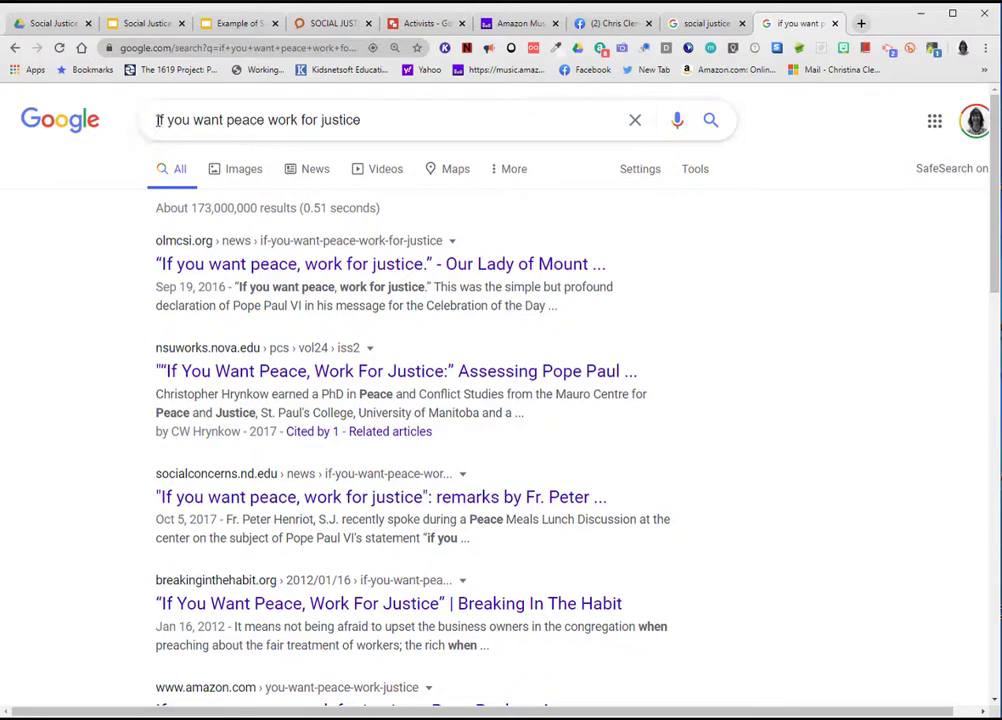
type("who said")
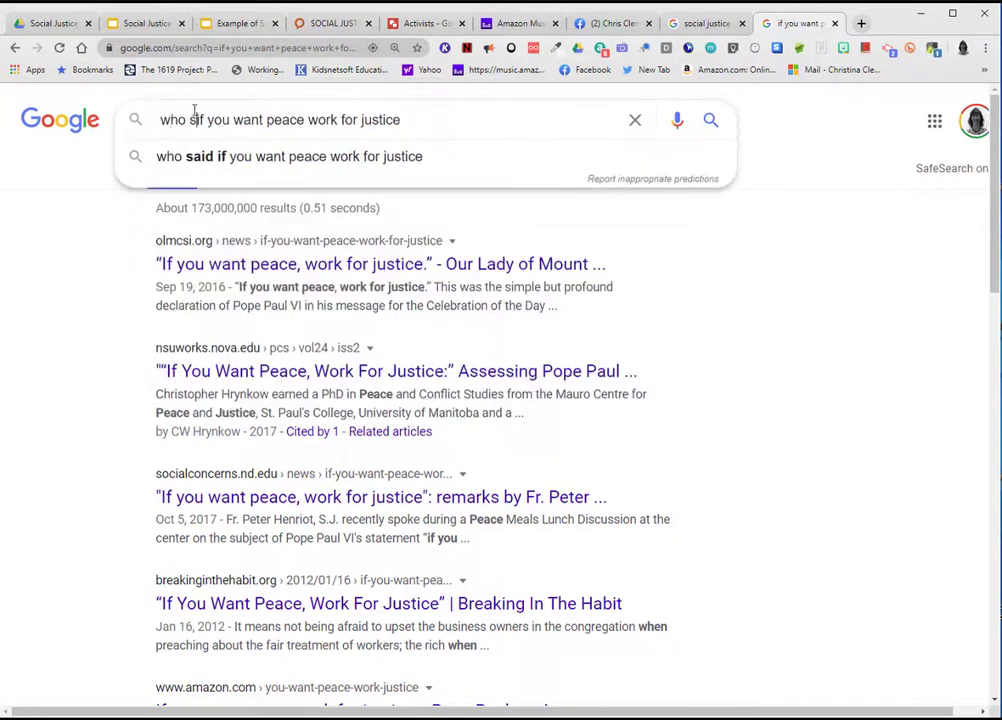
key("Return")
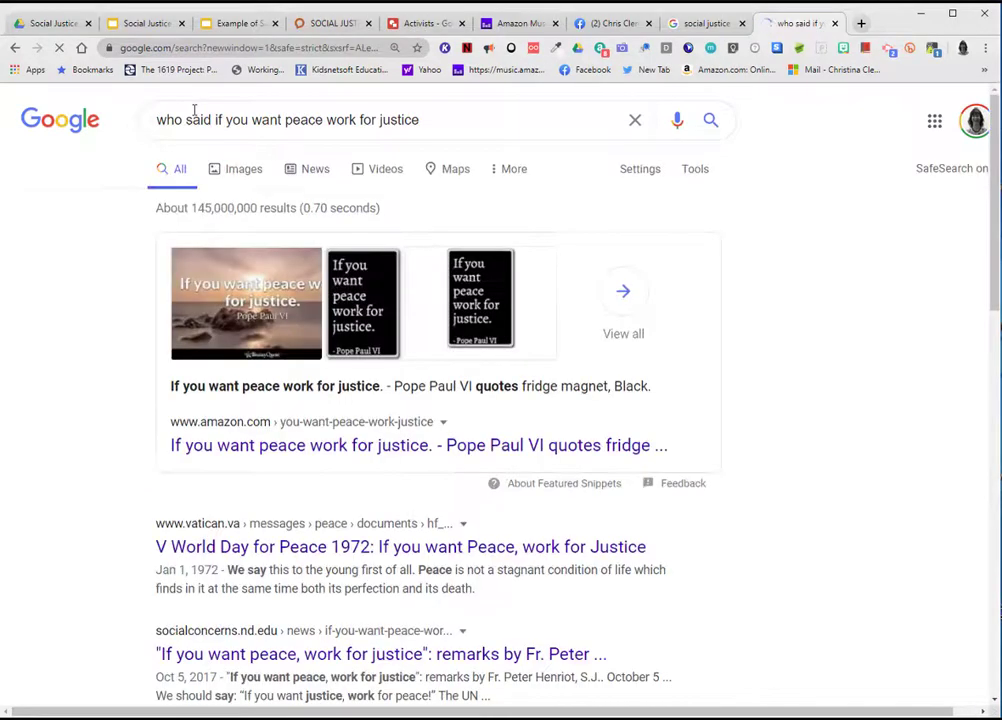
scroll(447, 443, "down", 2)
scroll(450, 520, "down", 2)
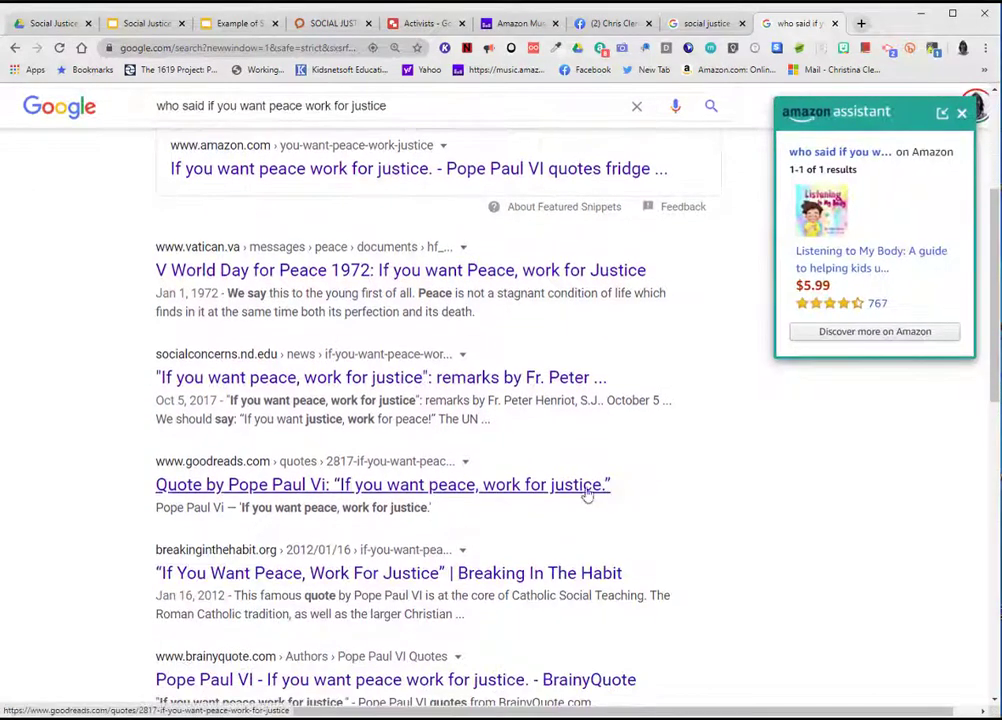
left_click(206, 489)
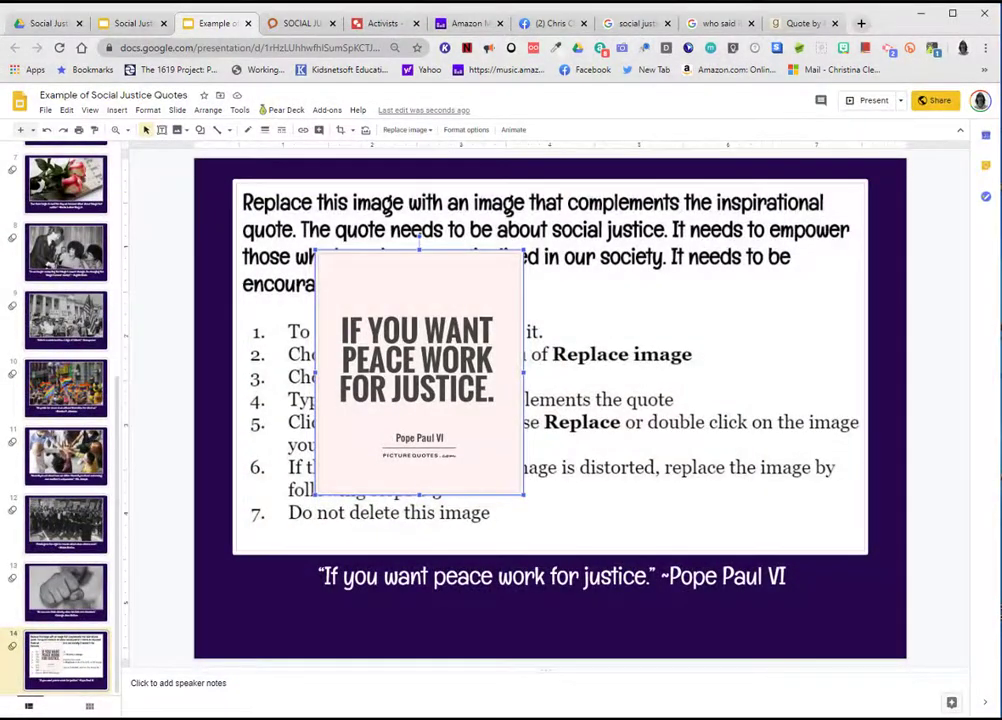
key("Delete")
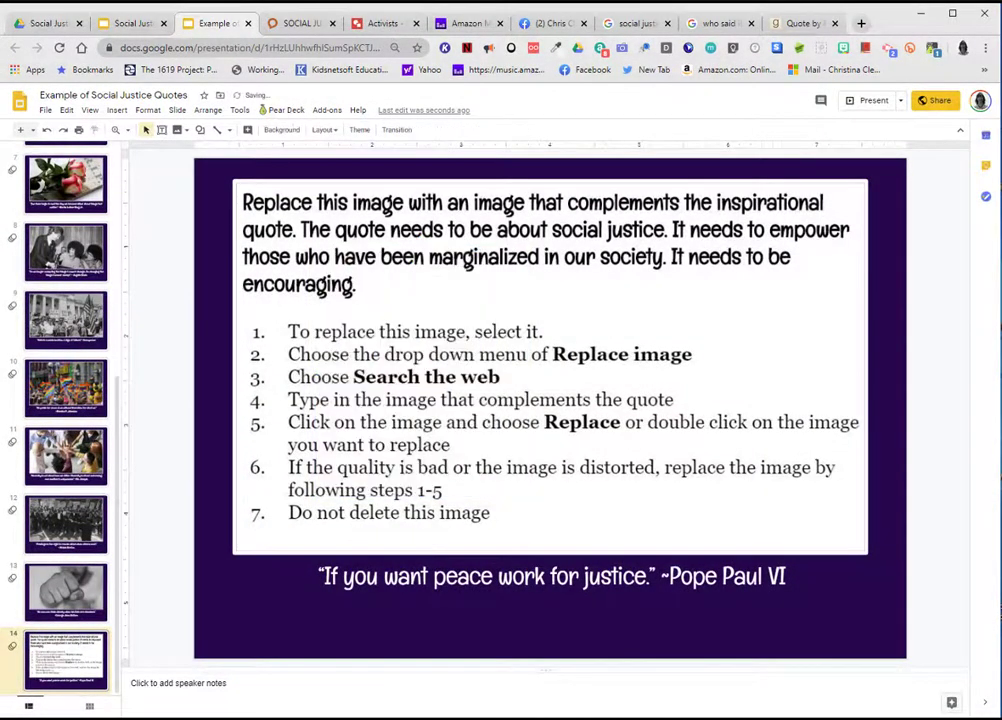
left_click(560, 339)
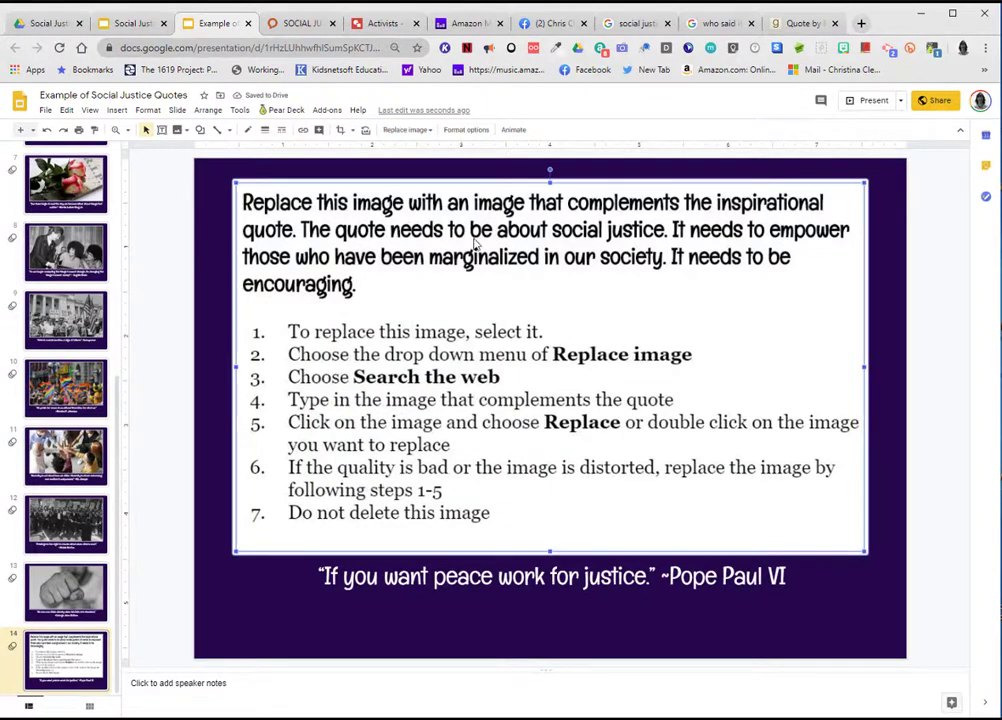